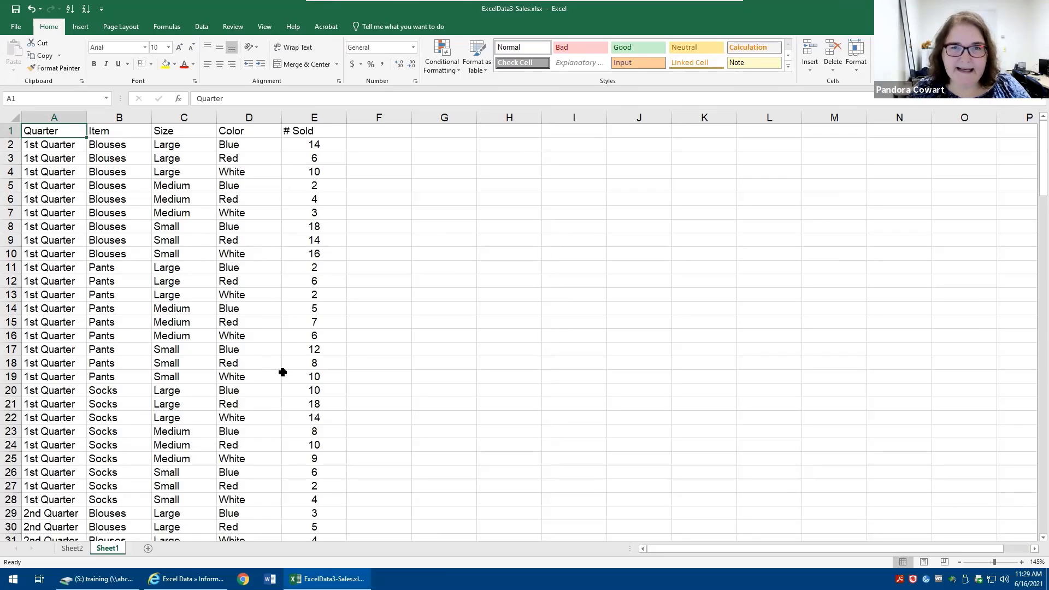
Step: Build the Sheet2 PivotTable with Quarter and Item as rows, Size and Color as columns, and # Sold as values
left_click(70, 548)
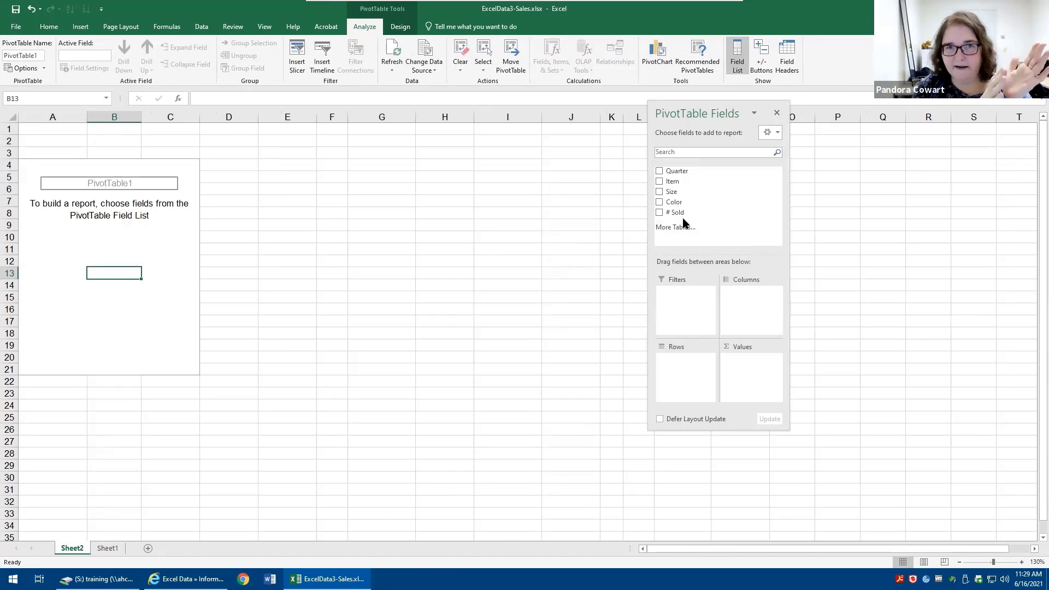
left_click(659, 171)
left_click(659, 181)
left_click_drag(671, 191, 734, 305)
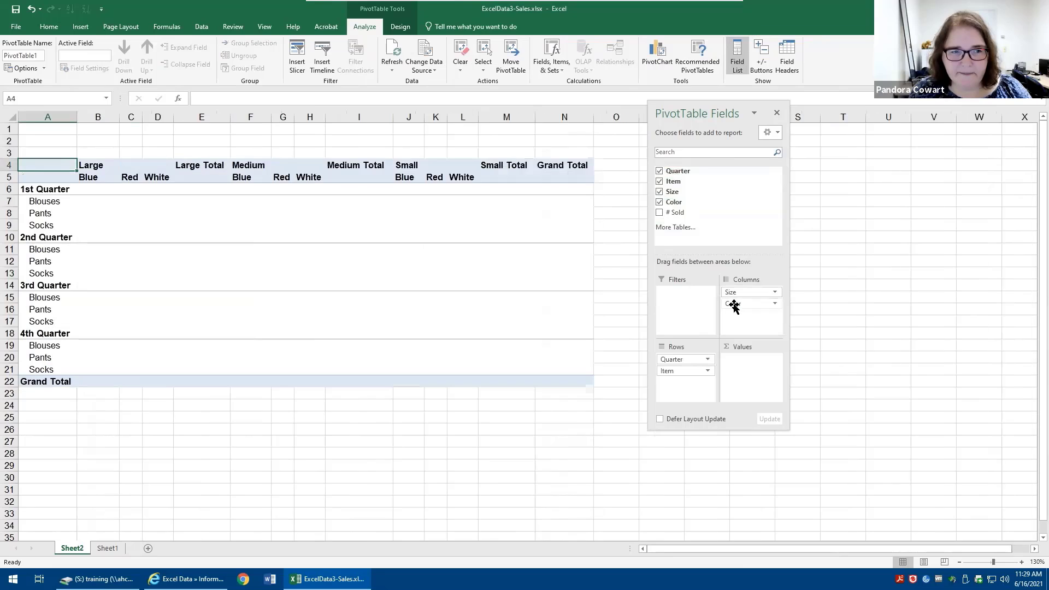
left_click(660, 212)
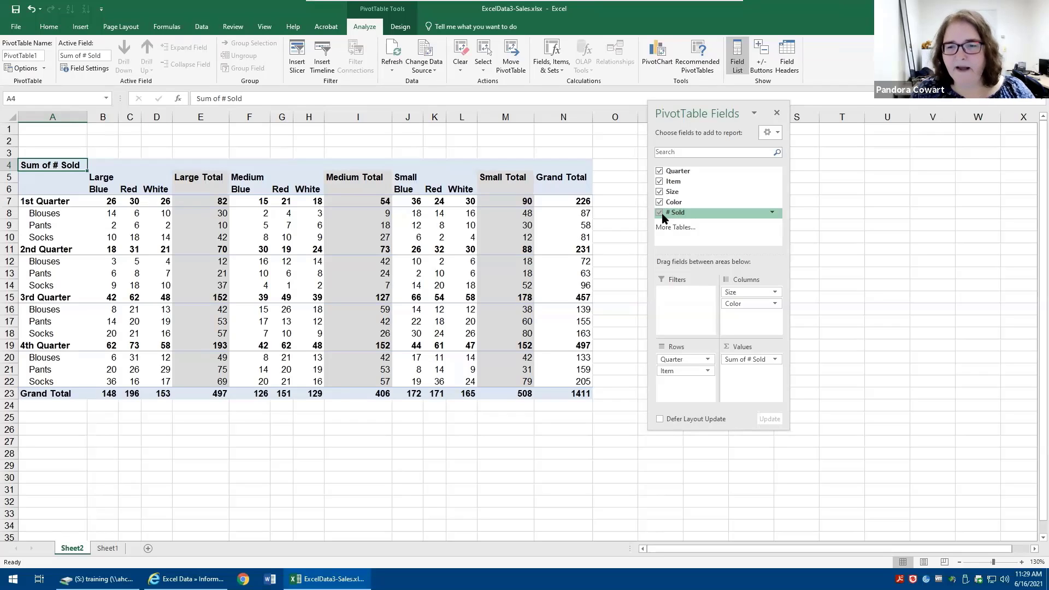
Step: Summarize the PivotTable's # Sold values by Average instead of Sum
left_click(774, 359)
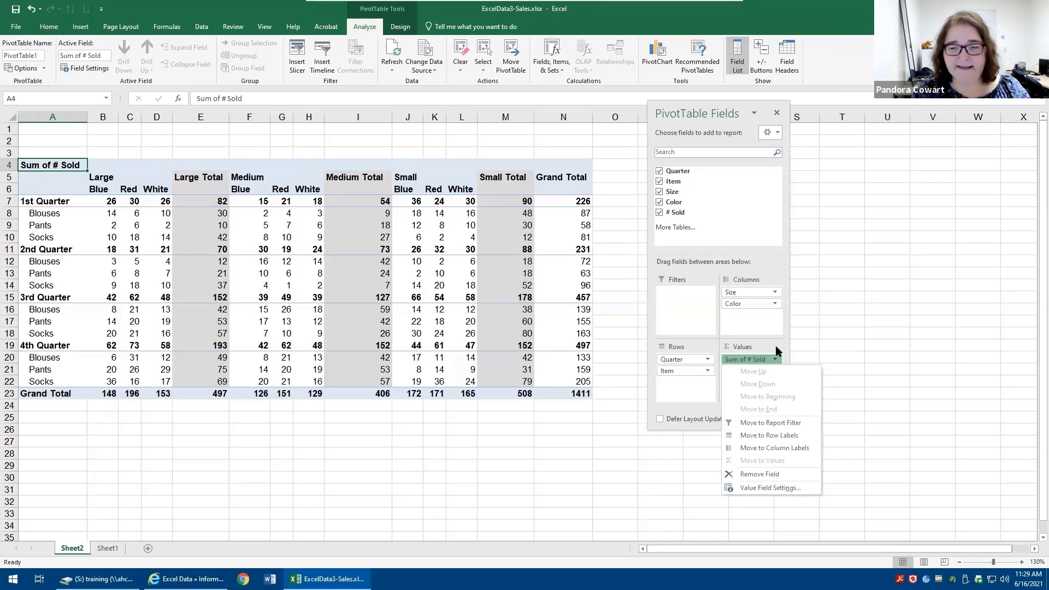
left_click(762, 487)
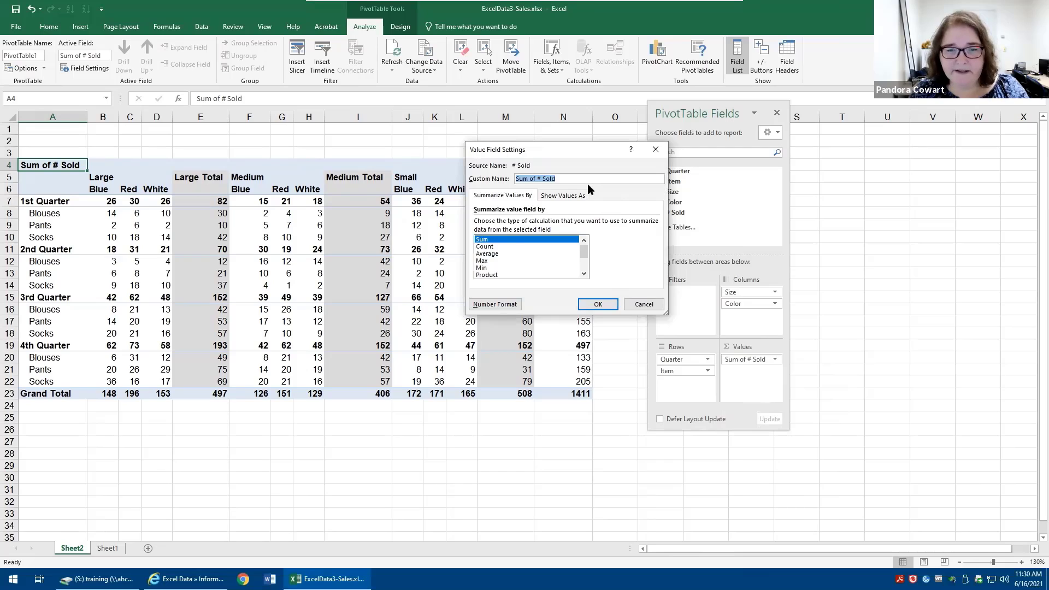
left_click(496, 253)
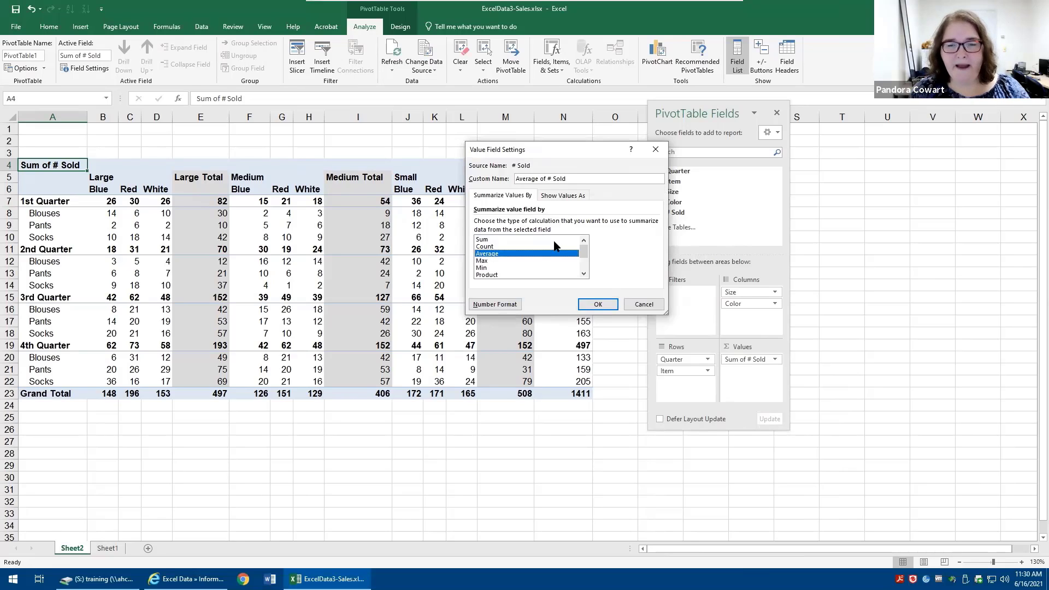
left_click(595, 304)
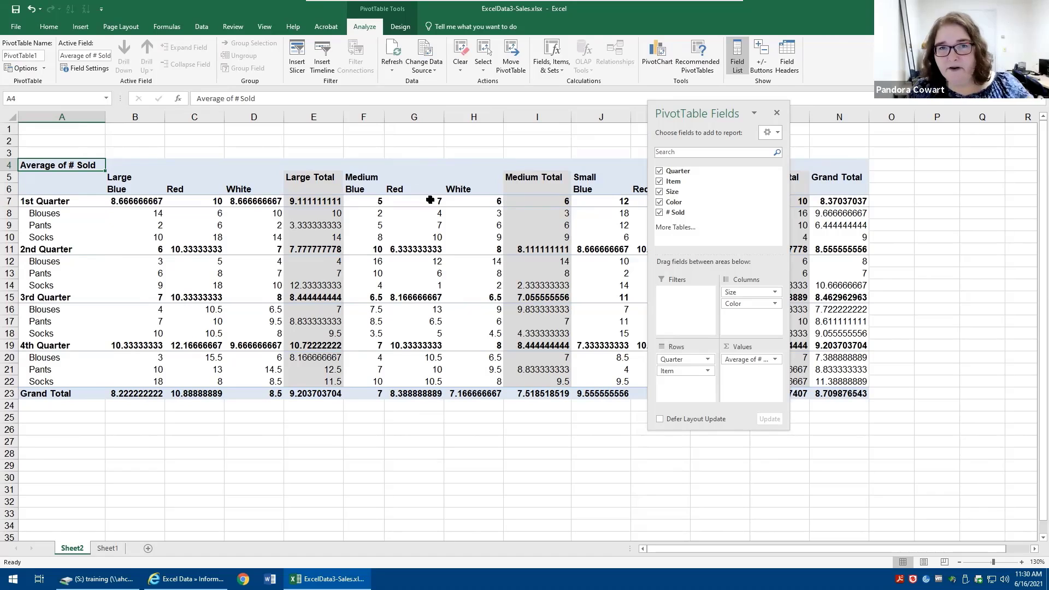
mouse_move(468, 260)
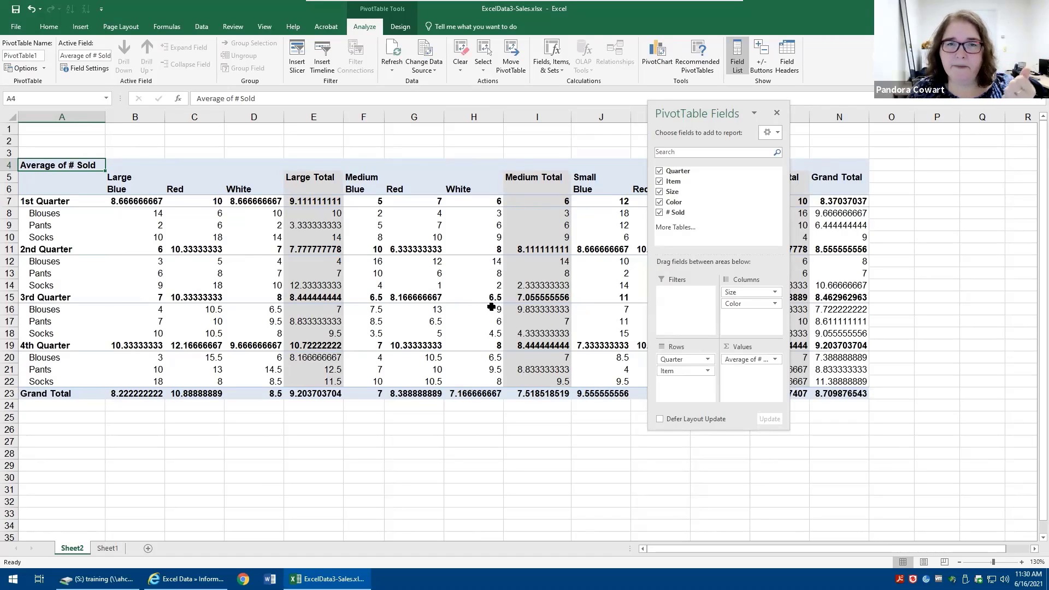
Step: Format the averaged # Sold values in the PivotTable as Number with 0 decimal places
left_click(736, 359)
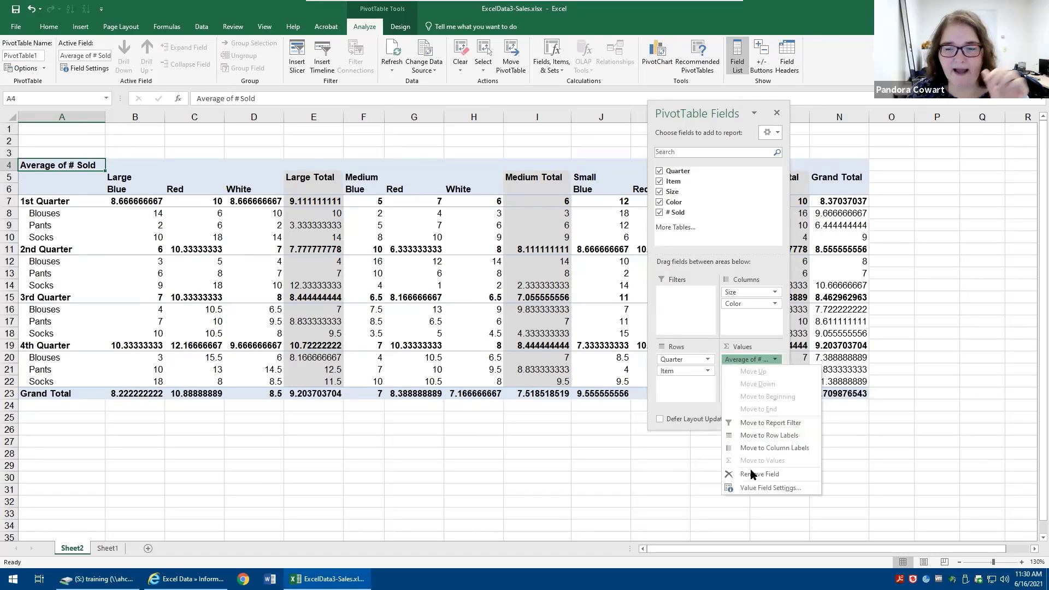
left_click(756, 488)
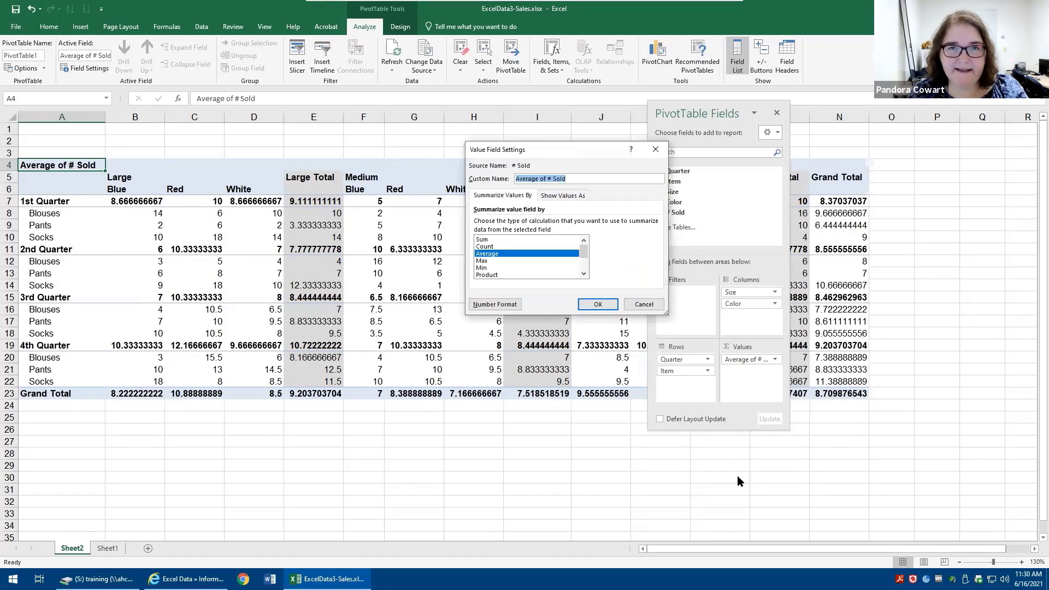
left_click(488, 307)
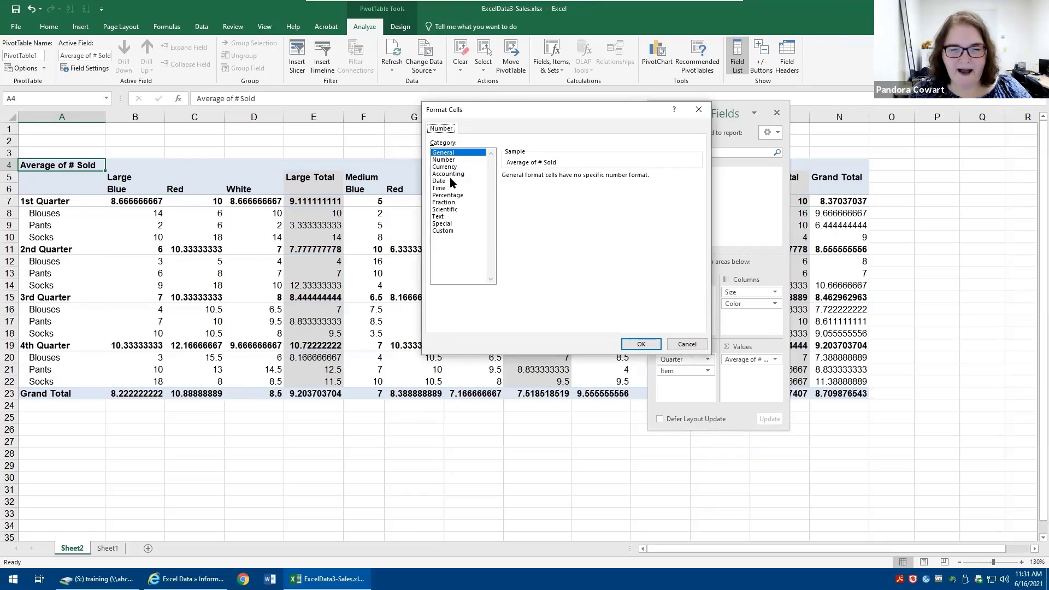
left_click(443, 160)
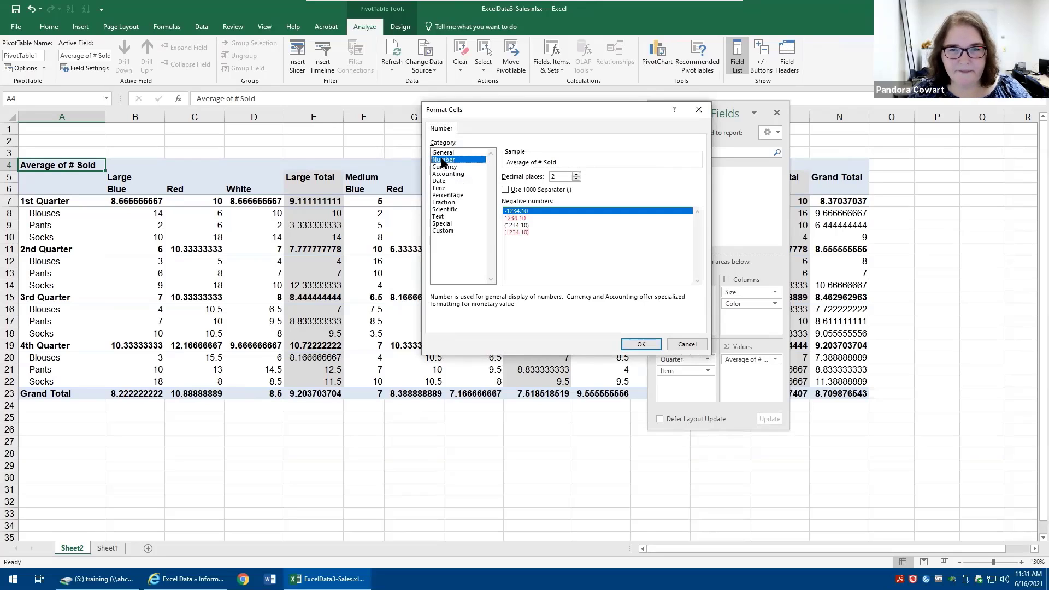
left_click(576, 179)
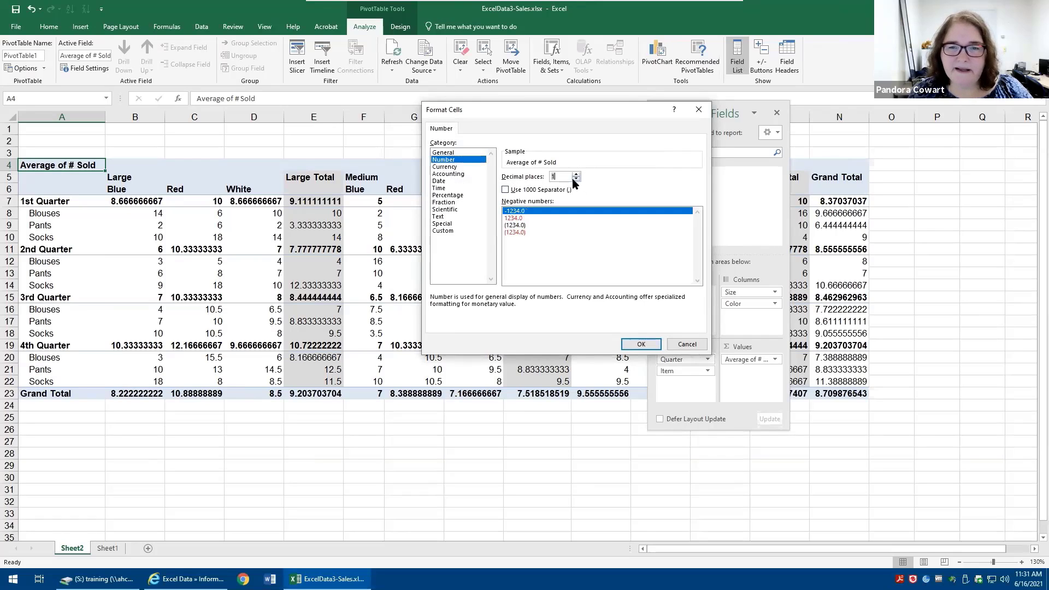
left_click(576, 179)
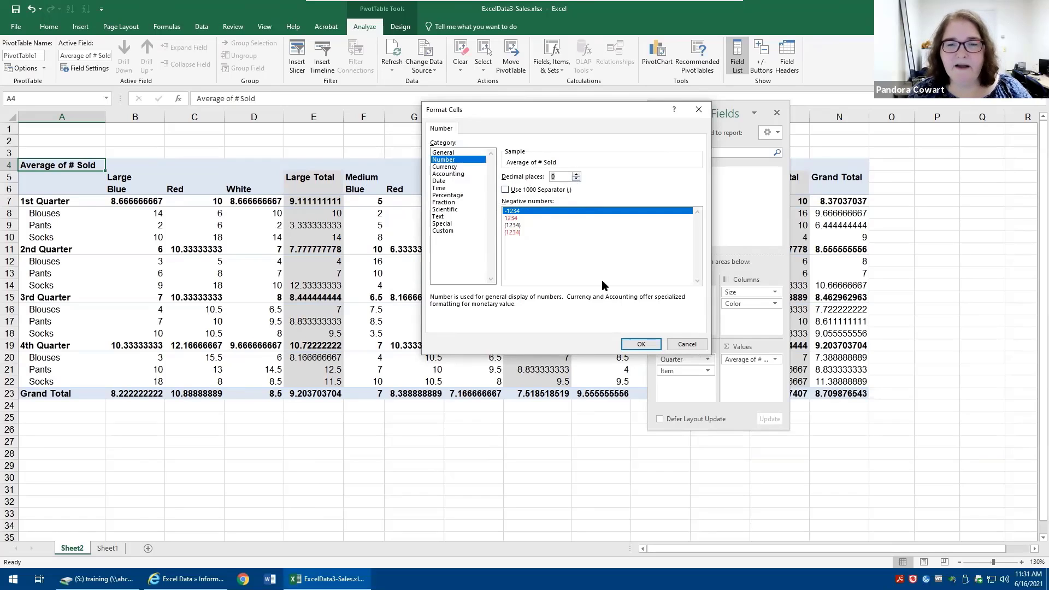
left_click(641, 345)
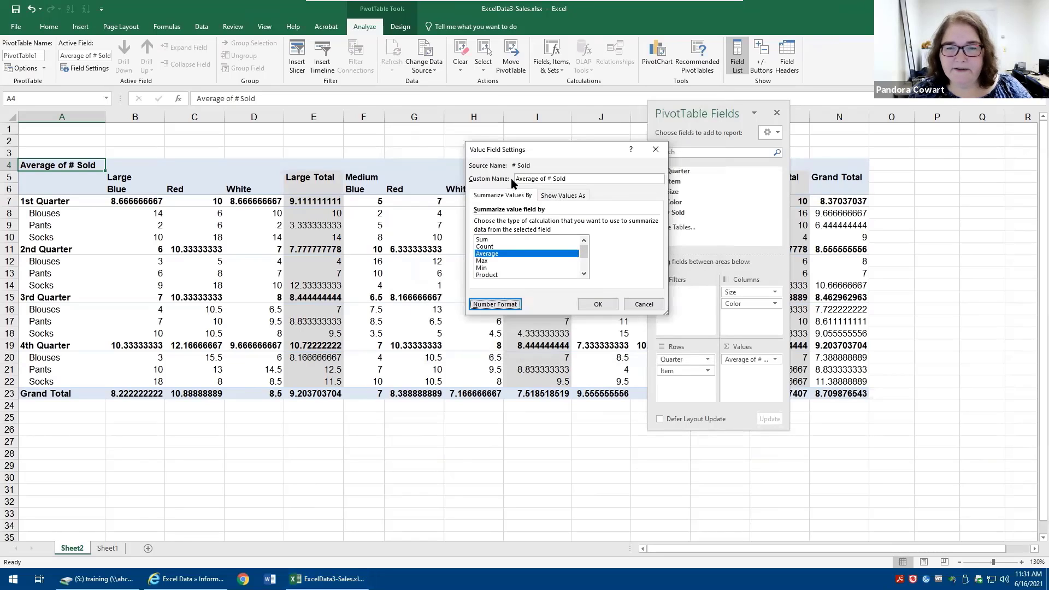
left_click(598, 305)
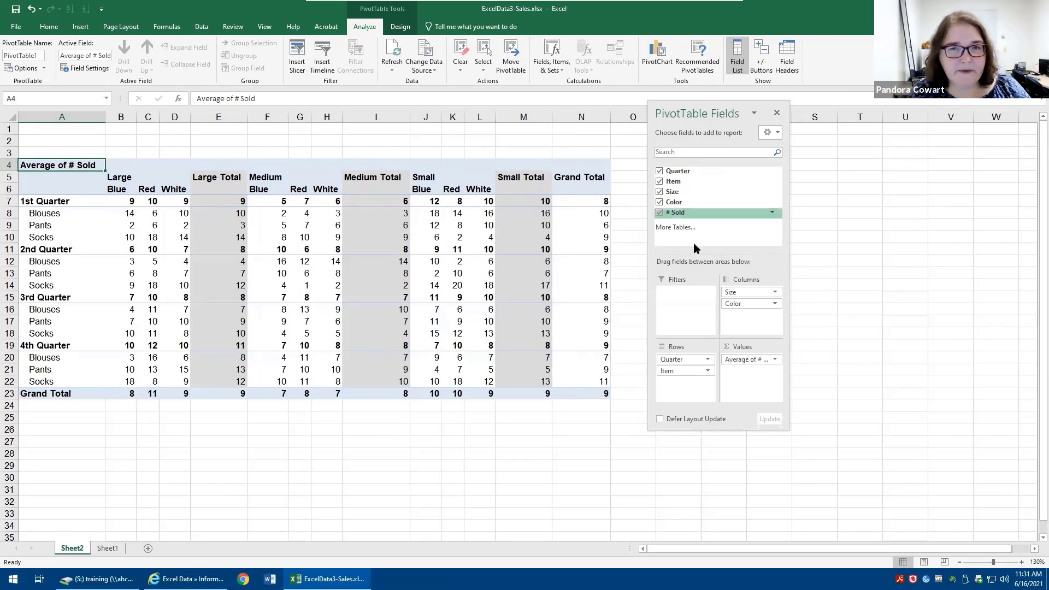
Step: Remove the averaged # Sold field from the PivotTable's values and add # Sold back with its default Sum
left_click(775, 359)
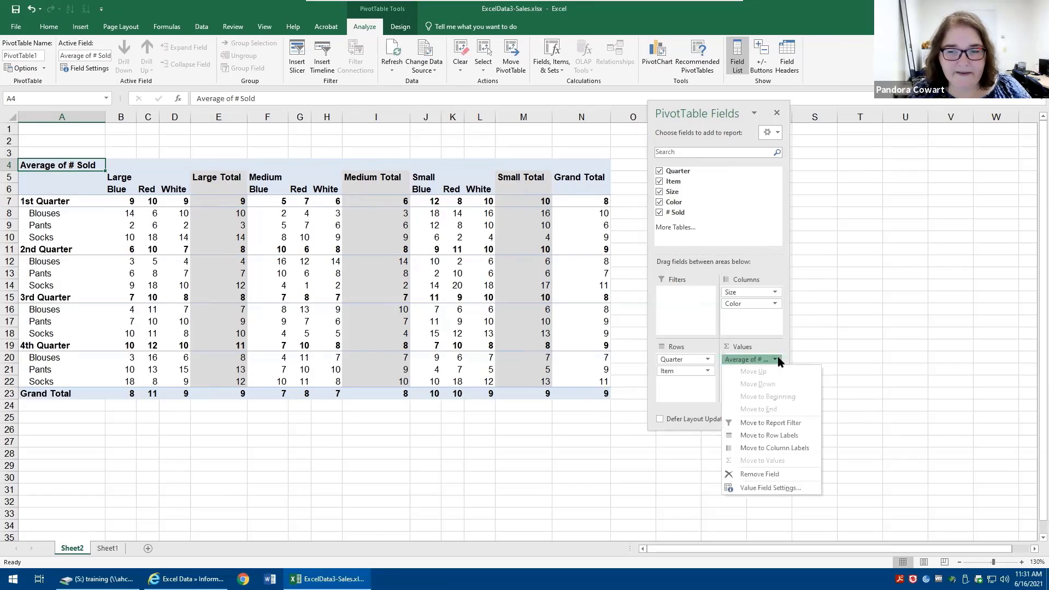
left_click(759, 474)
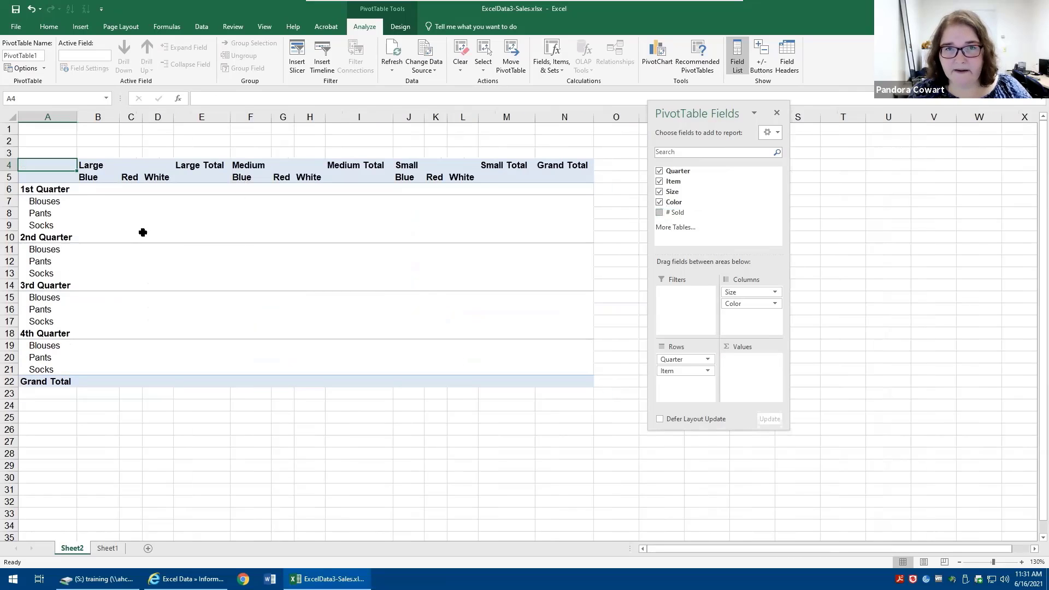
left_click(659, 213)
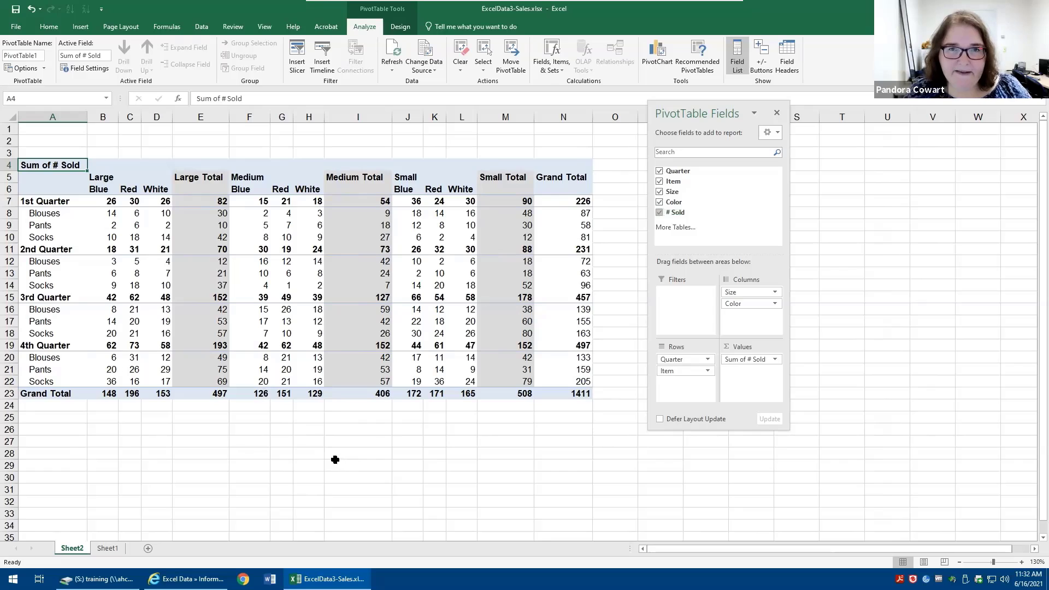
Step: Extract the source records behind the PivotTable's 1st Quarter Large Total into a new detail sheet
left_click(191, 201)
mouse_move(202, 310)
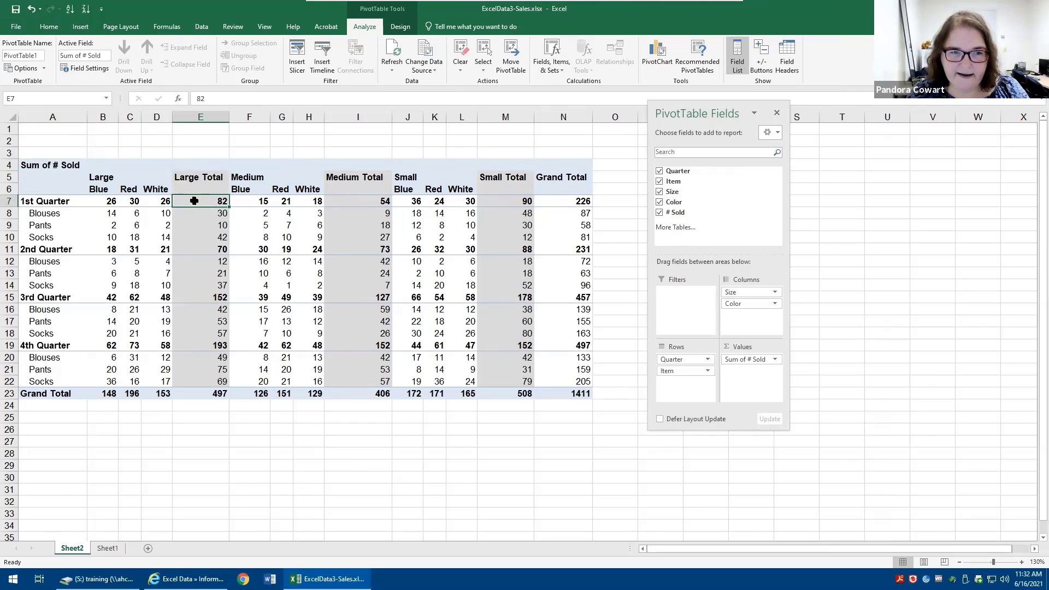
mouse_move(193, 201)
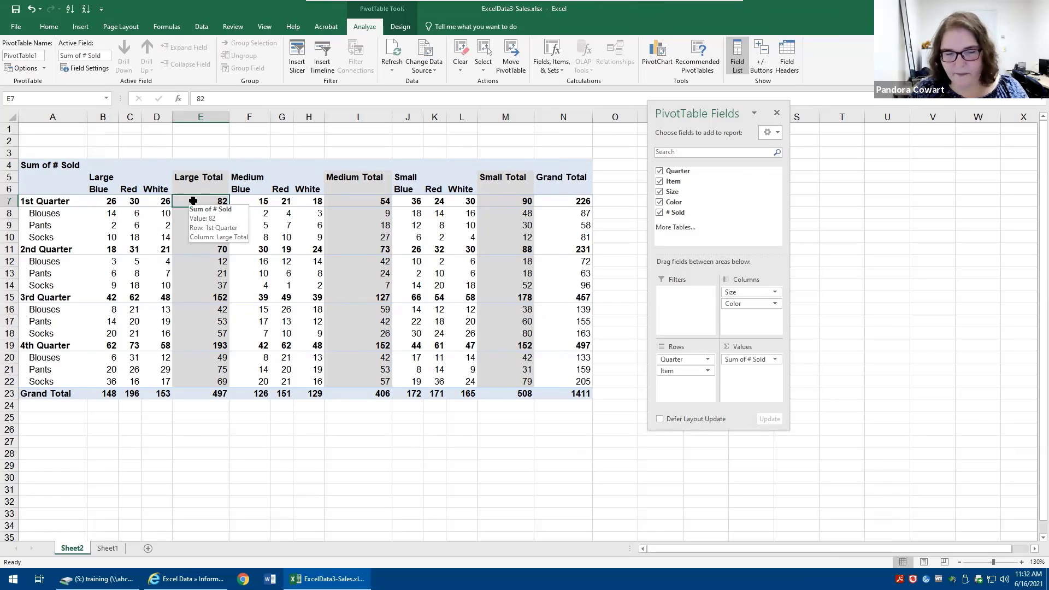
double_click(193, 201)
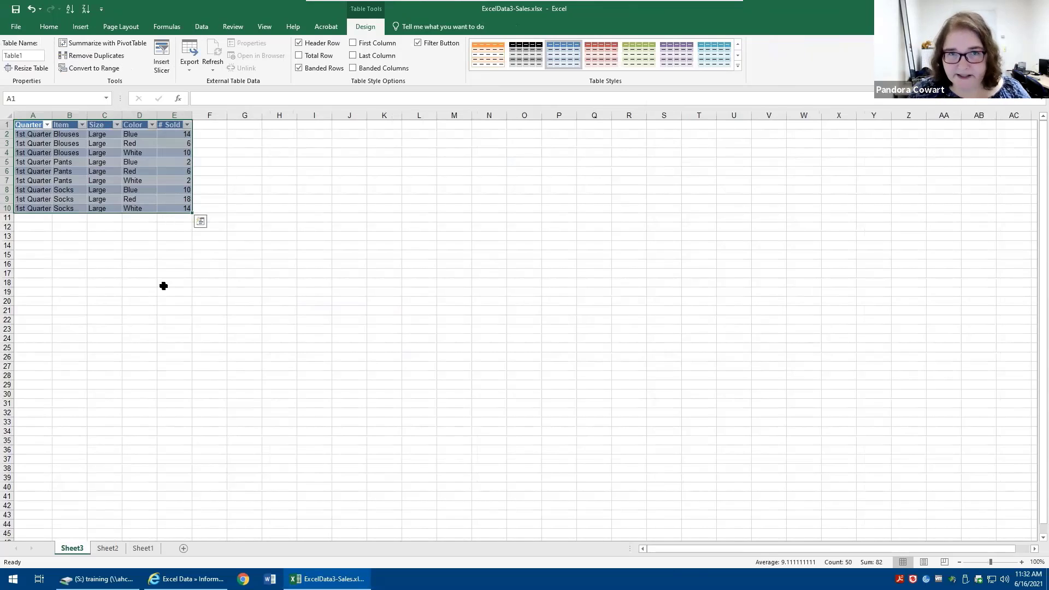
Step: Examine the detail table's Size, Quarter and # Sold columns and its first record for large blue blouses
scroll(183, 280, "up", 3)
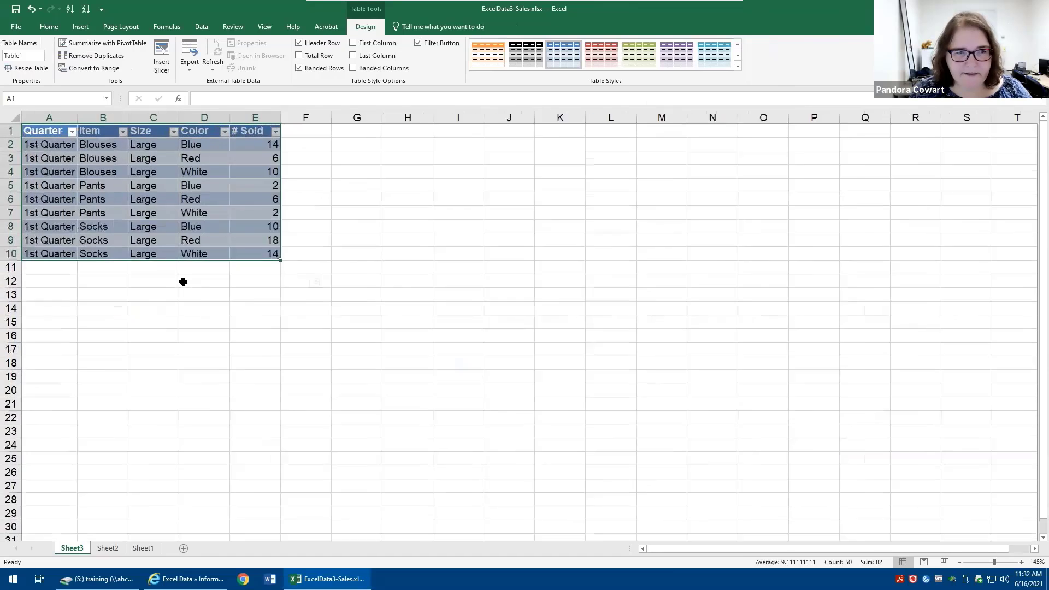
left_click(181, 149)
left_click_drag(166, 225, 157, 264)
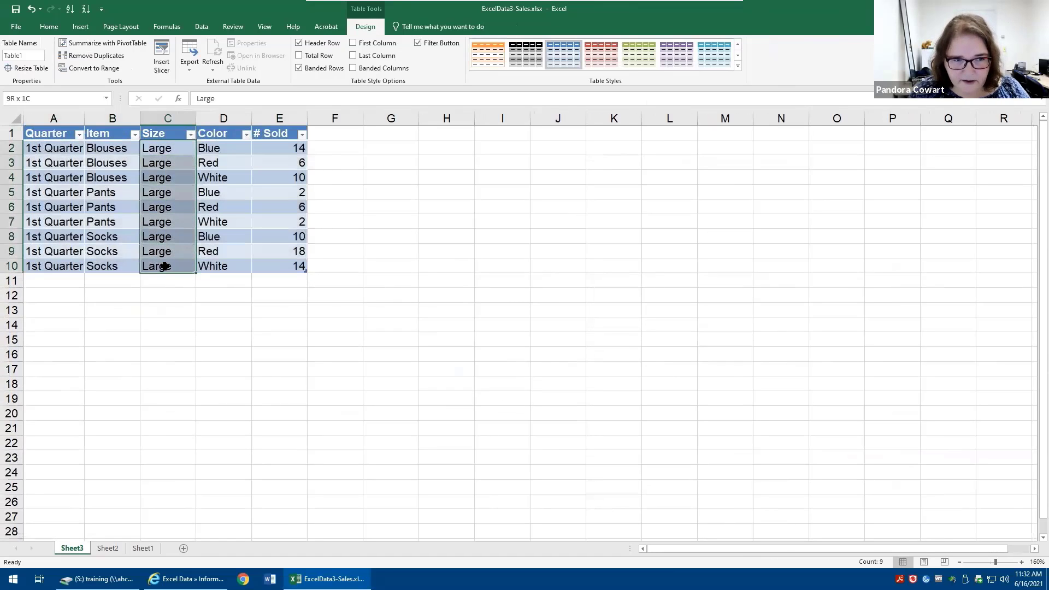
left_click_drag(47, 146, 51, 266)
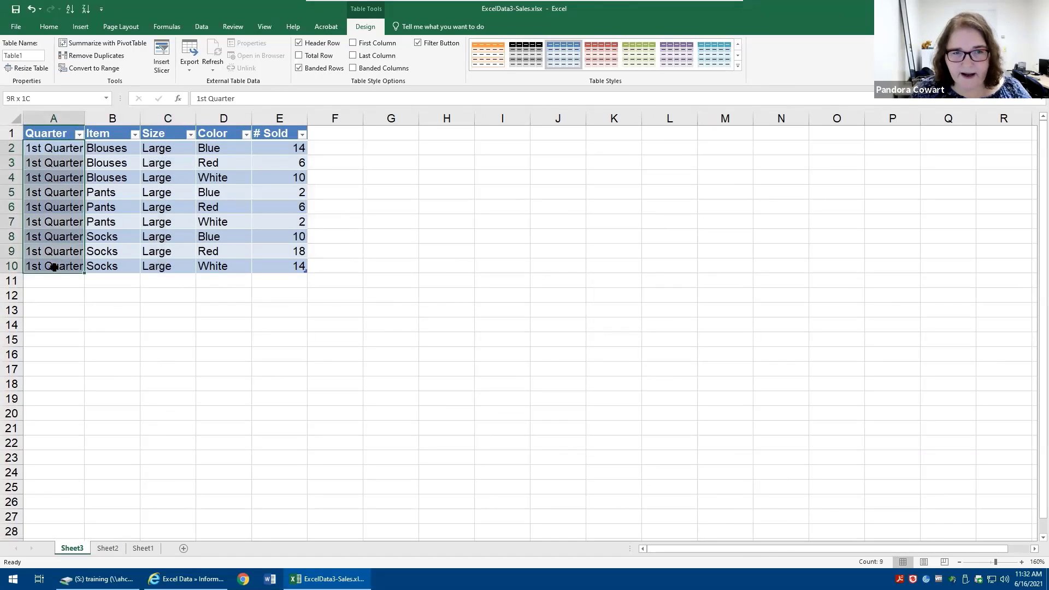
left_click(277, 118)
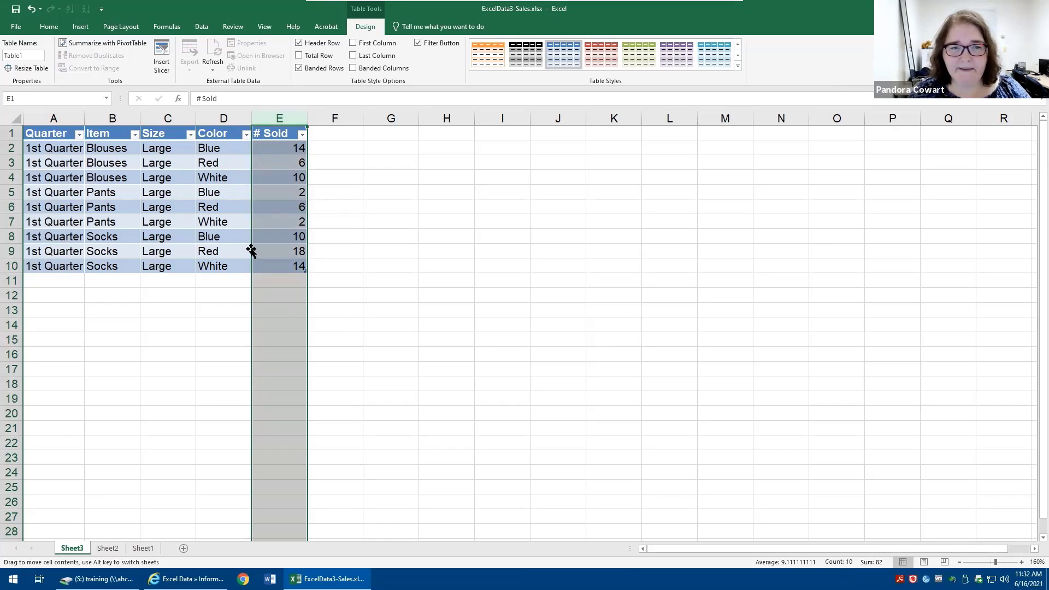
left_click(197, 224)
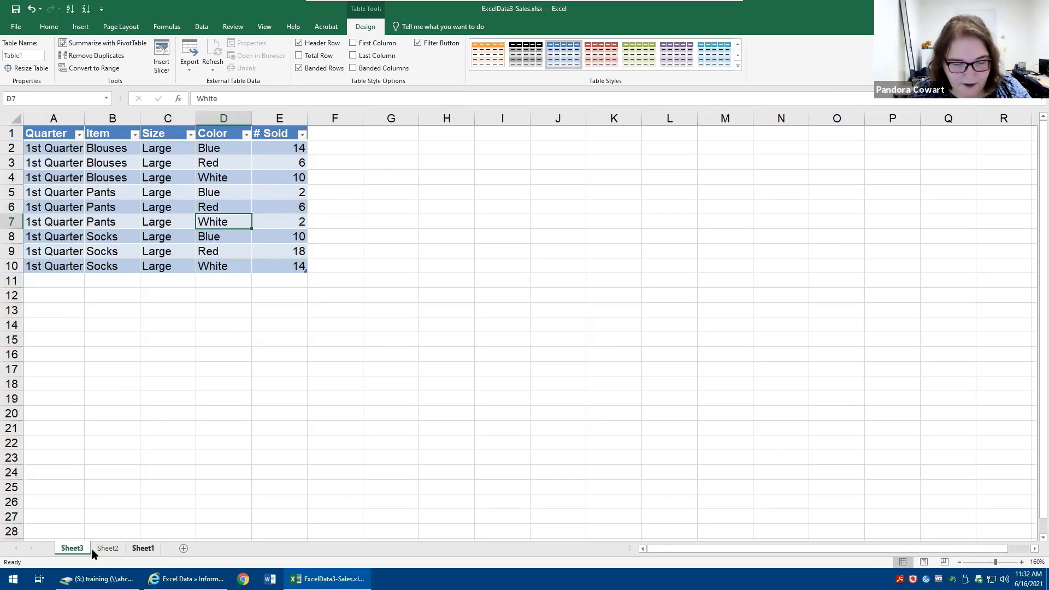
left_click(12, 147)
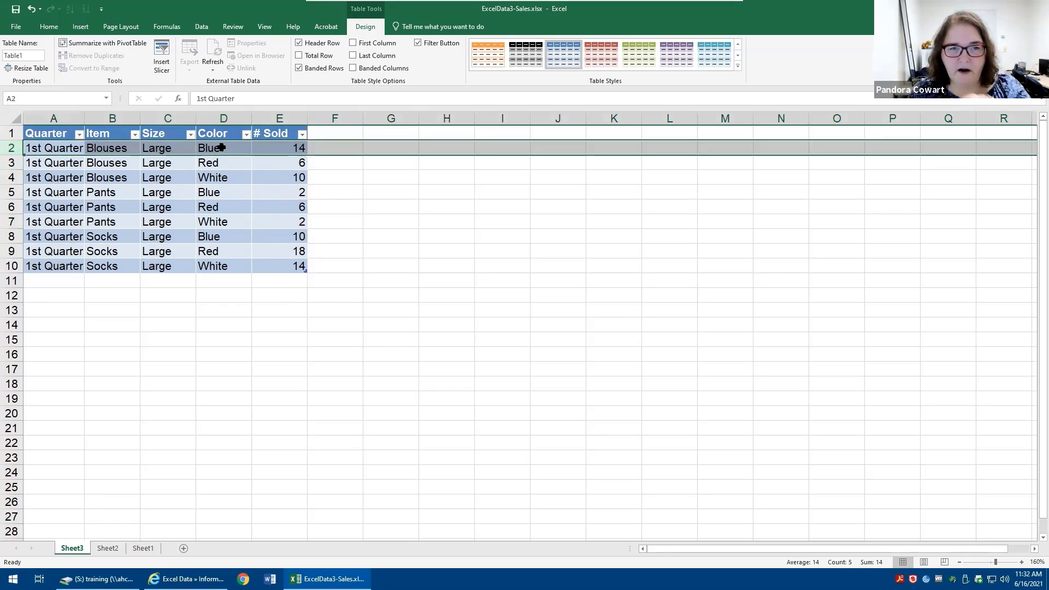
left_click(257, 143)
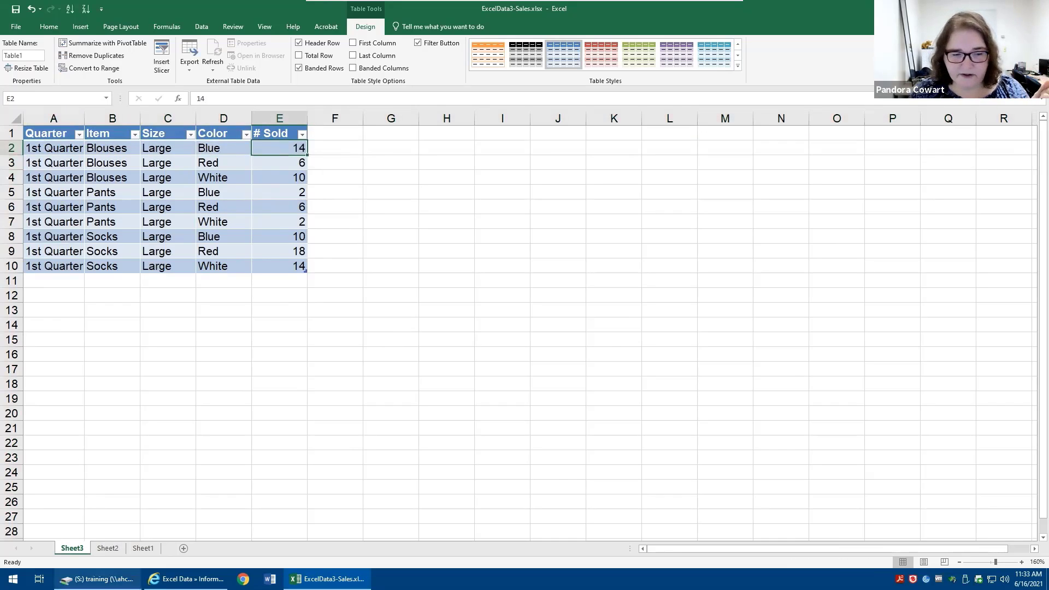
Step: Set # Sold for the 1st Quarter large blue blouses to 41 in cell E2 of the Sheet1 source data
left_click(107, 548)
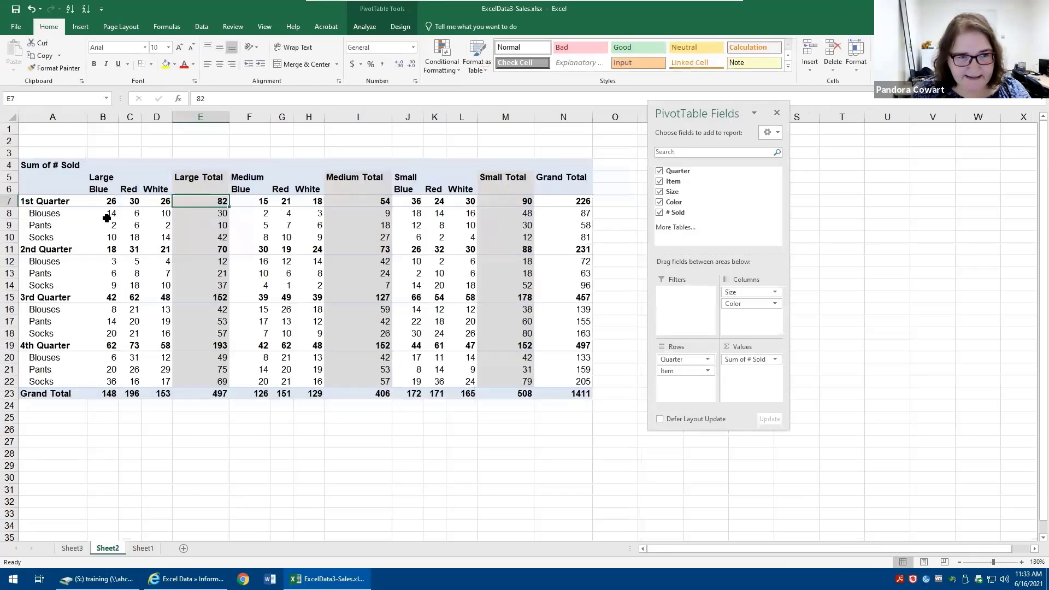
left_click(107, 217)
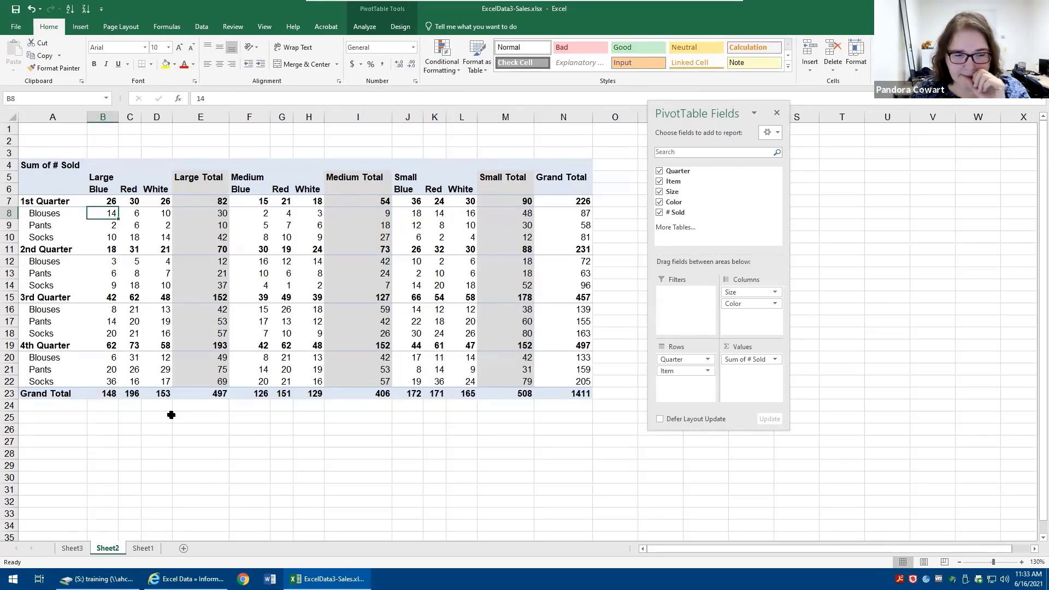
left_click(143, 548)
left_click_drag(50, 145, 314, 151)
left_click(315, 147)
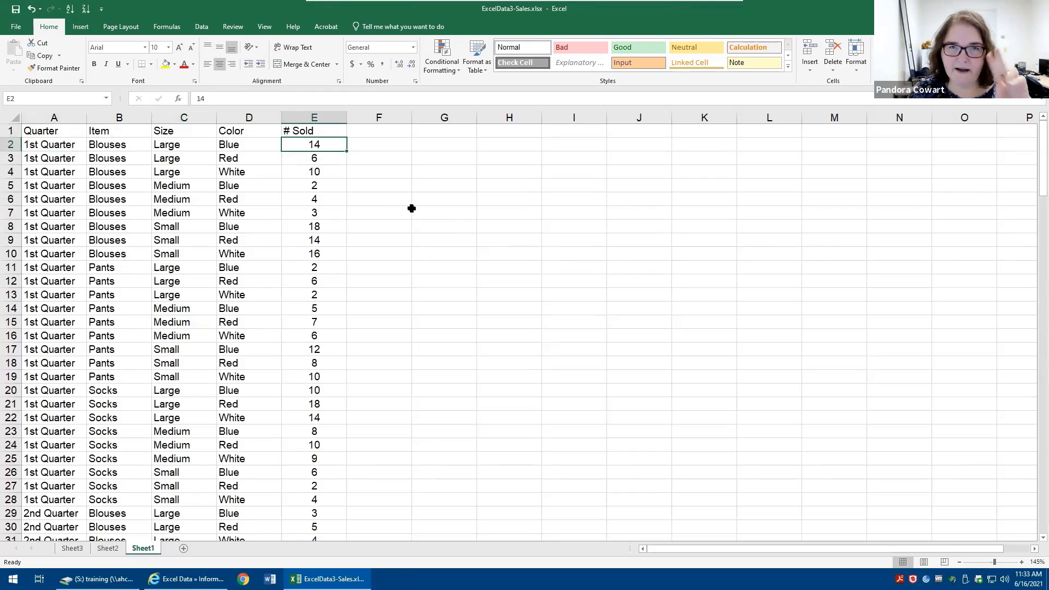
key("Left")
key("End")
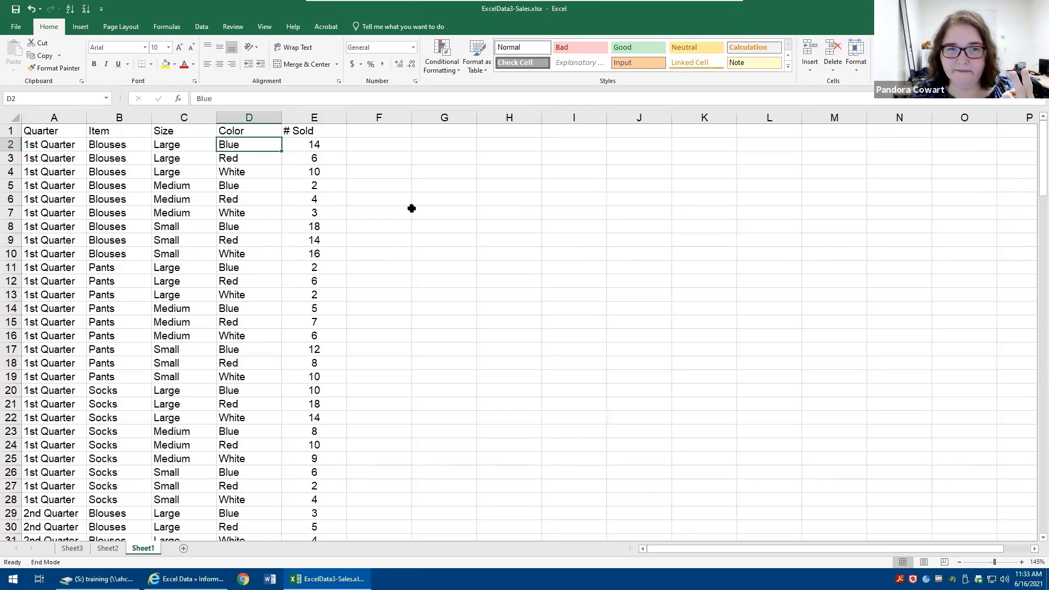
key("Right")
type("41")
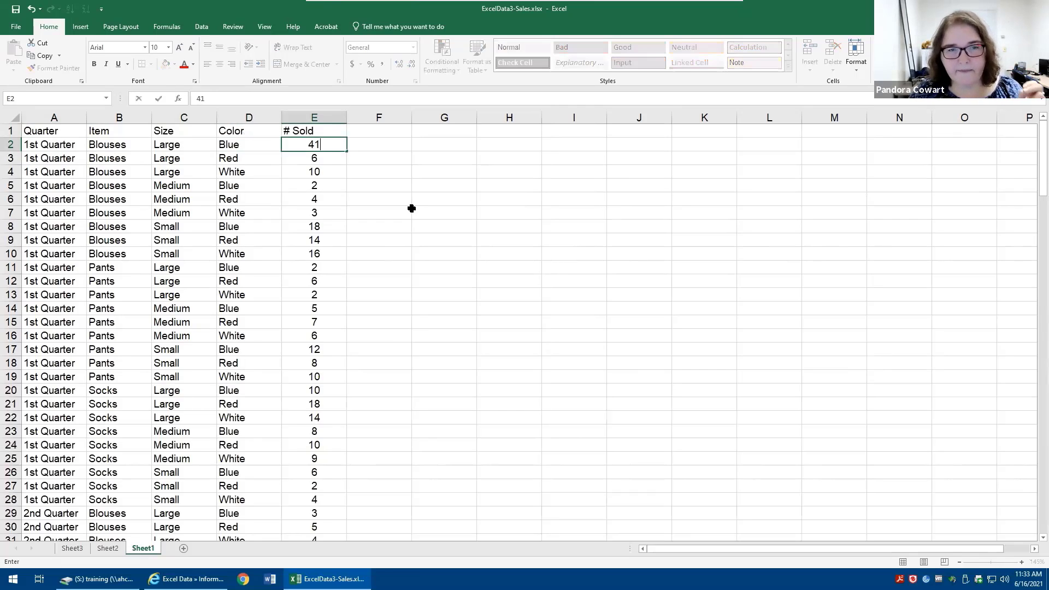
key("Return")
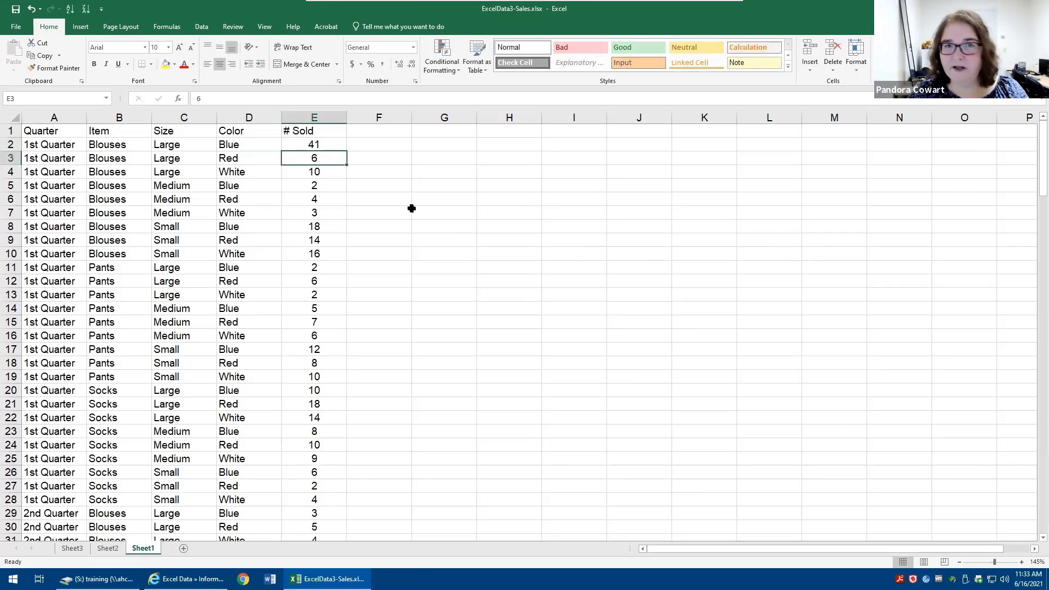
Step: Try to clear the 1st Quarter large blue Blouses value directly in the PivotTable on Sheet2
left_click(100, 549)
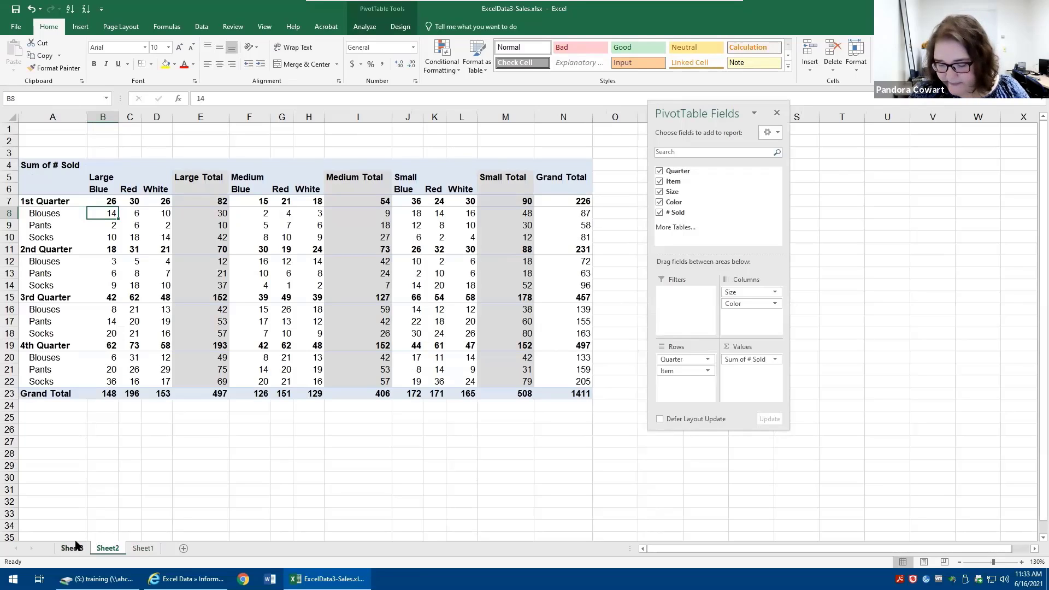
key("Delete")
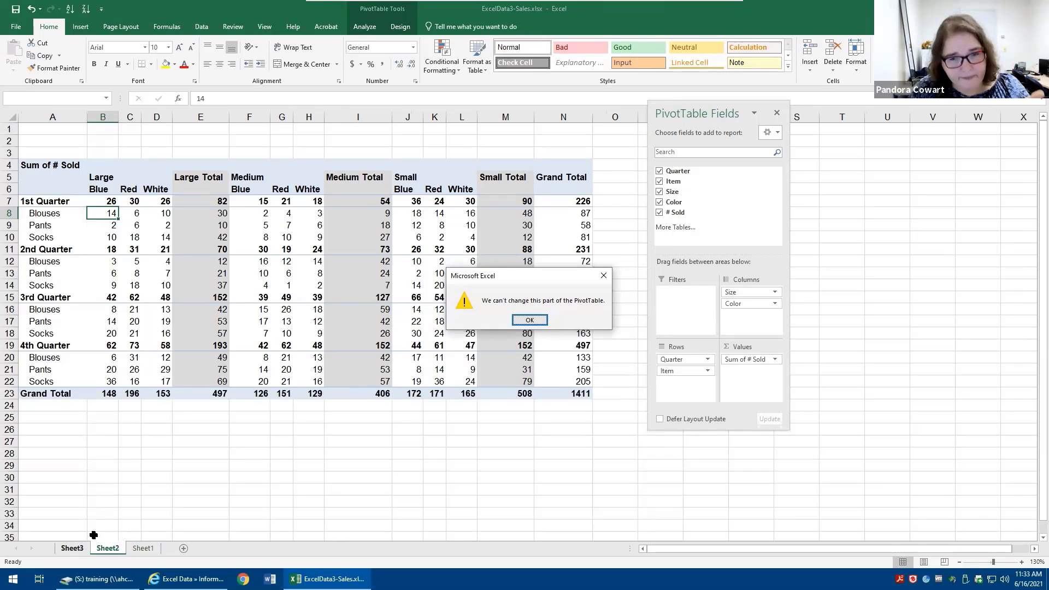
key("Return")
Step: Rename the PivotTable's Blouses row label to Shirts
key("Left")
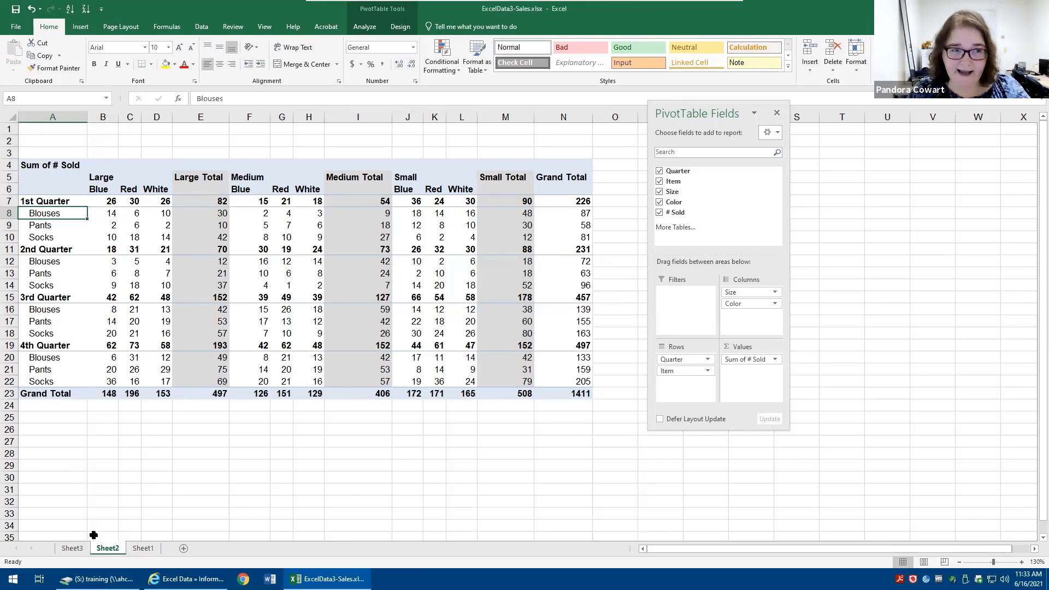
type("Shirts")
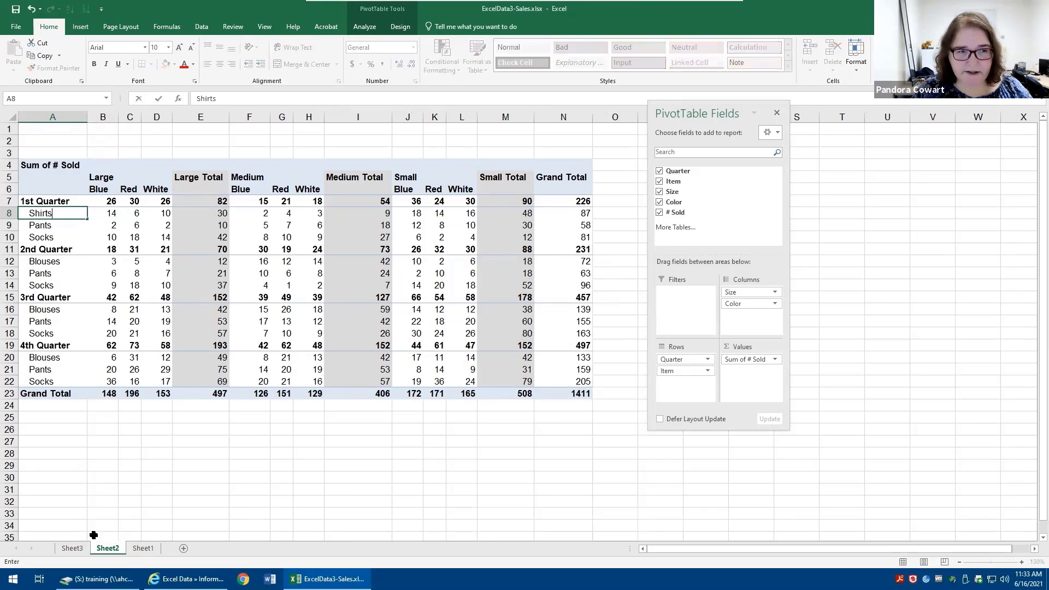
key("Return")
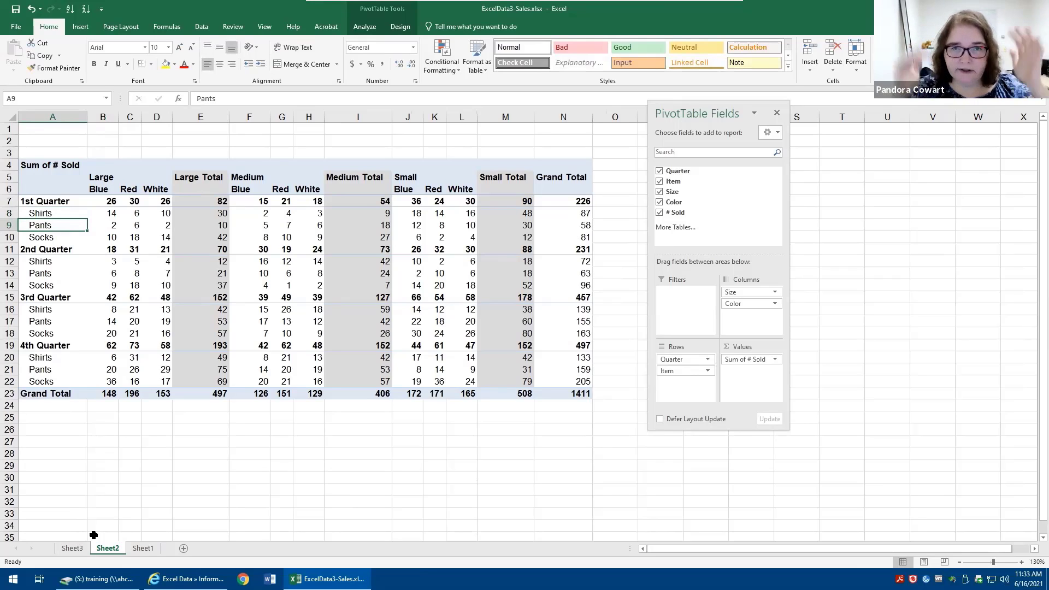
Step: Try to clear the large blue value for 1st Quarter Shirts in the PivotTable
key("Up")
key("Right")
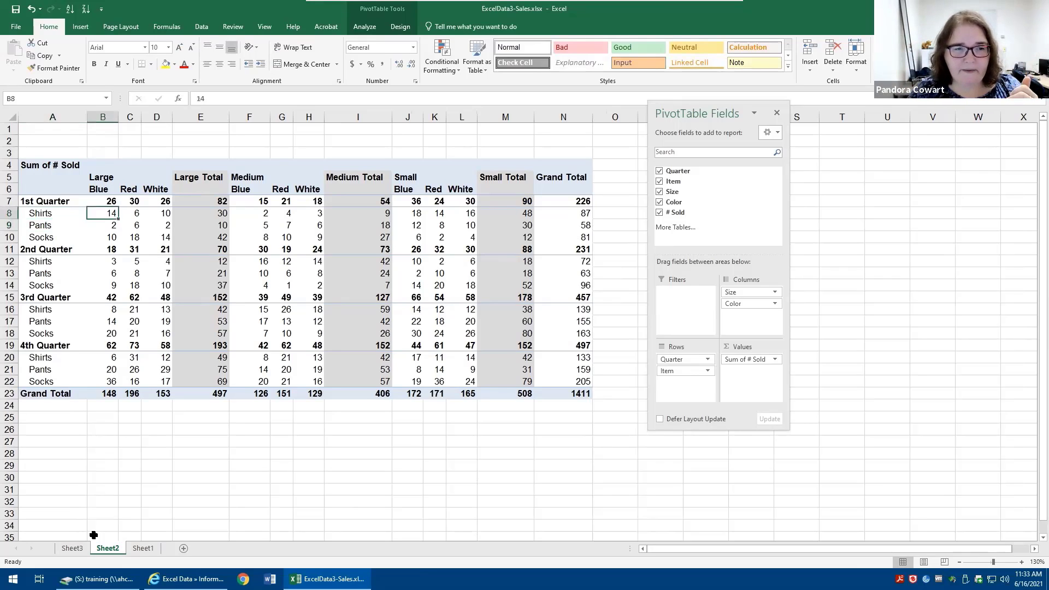
key("Delete")
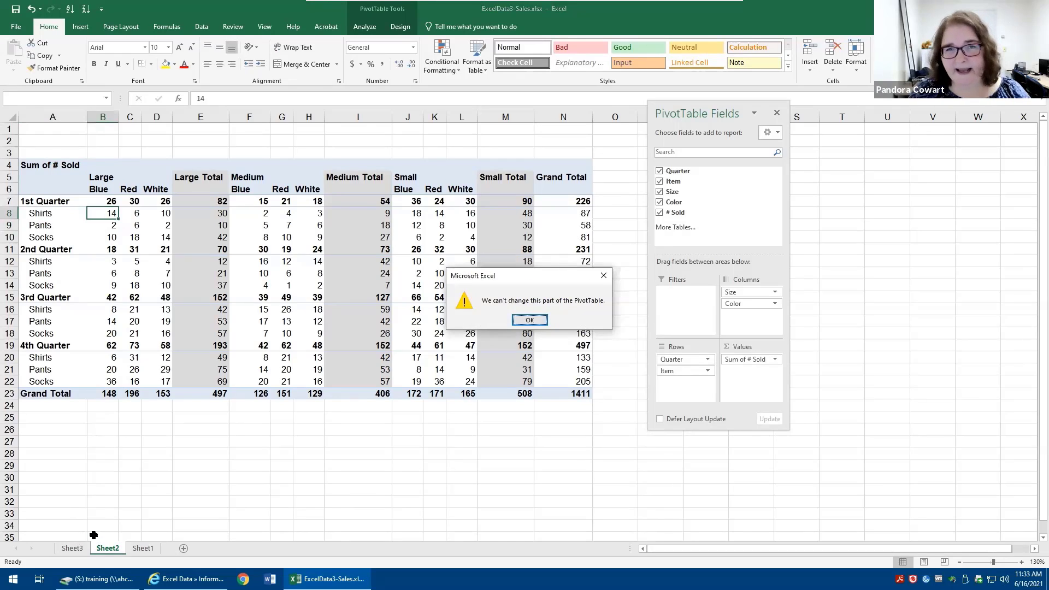
key("Return")
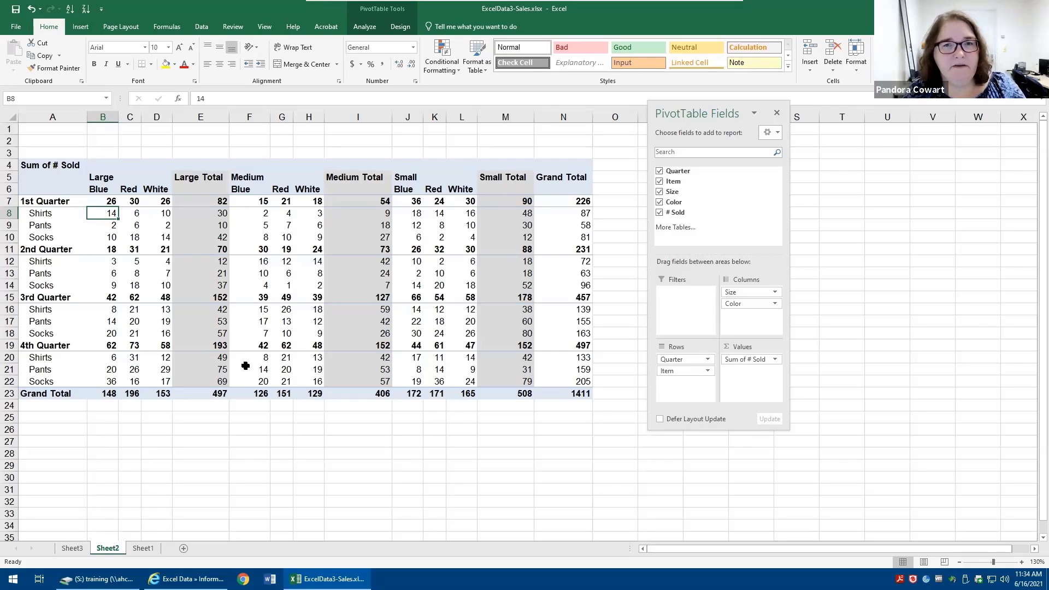
Step: Refresh the PivotTable so it picks up the edited source data
left_click(364, 26)
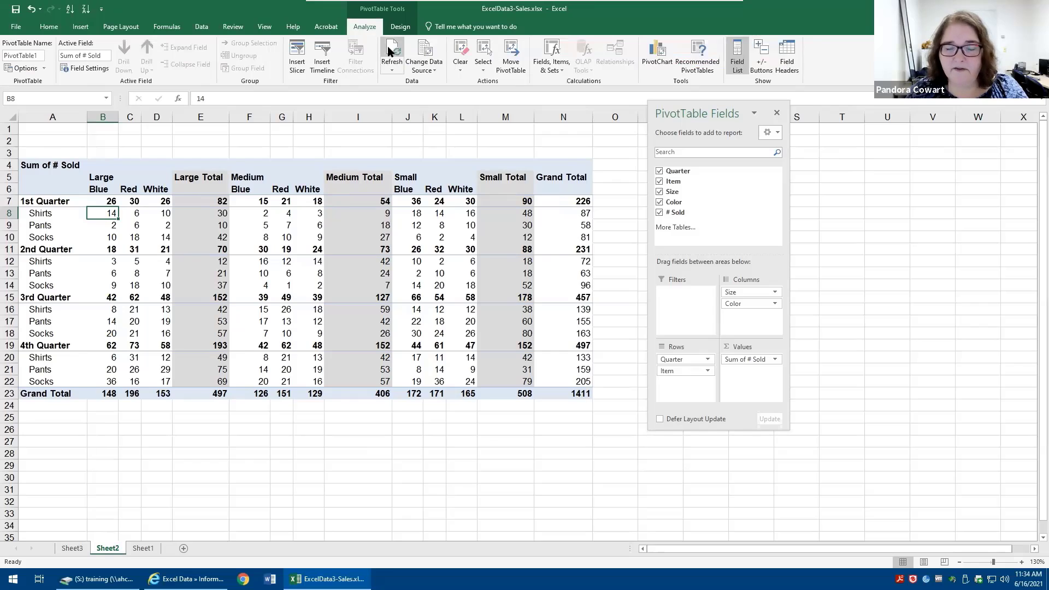
right_click(310, 224)
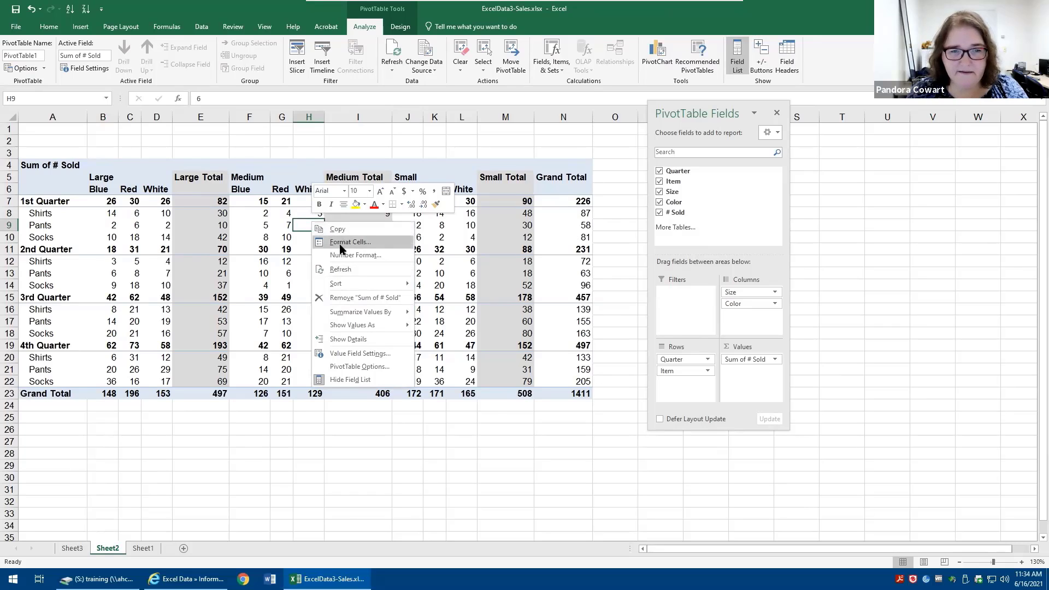
left_click(338, 269)
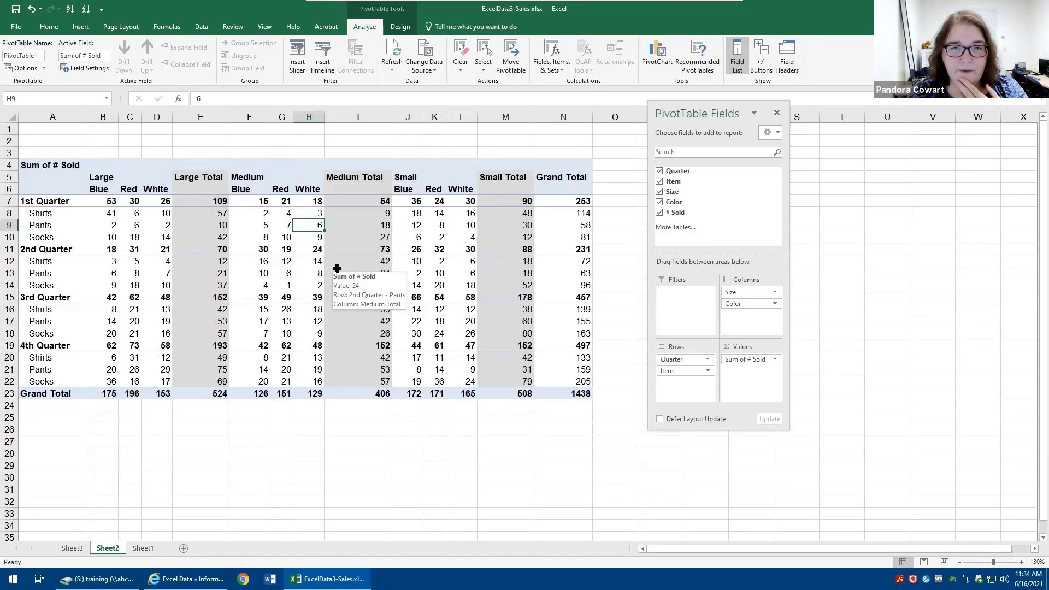
Step: In the Sheet3 detail table, replace the # Sold entry for large blue blouses in cell E2 with Anything
left_click(71, 548)
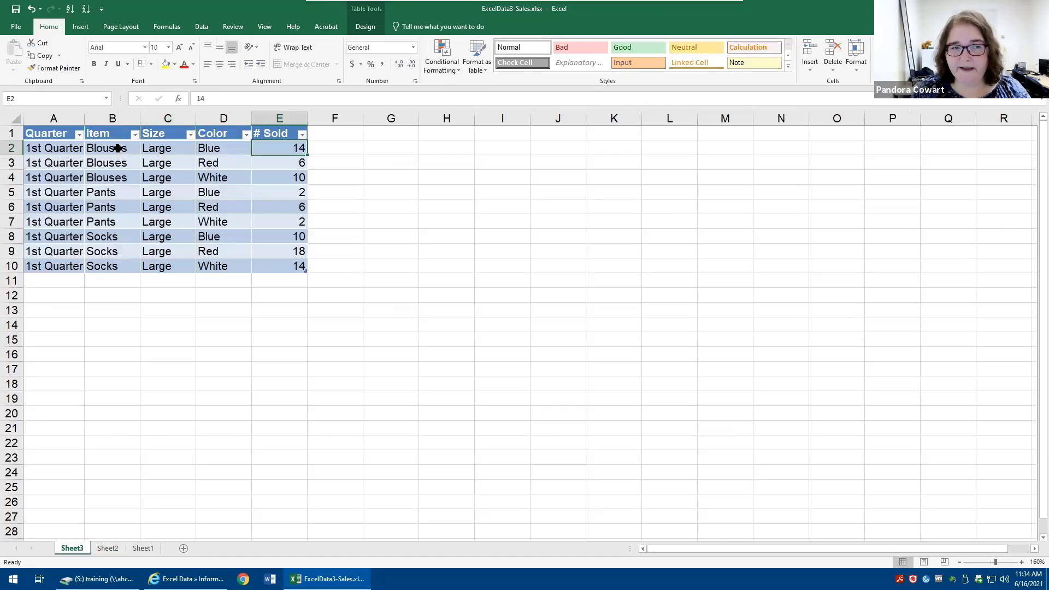
left_click_drag(117, 146, 108, 175)
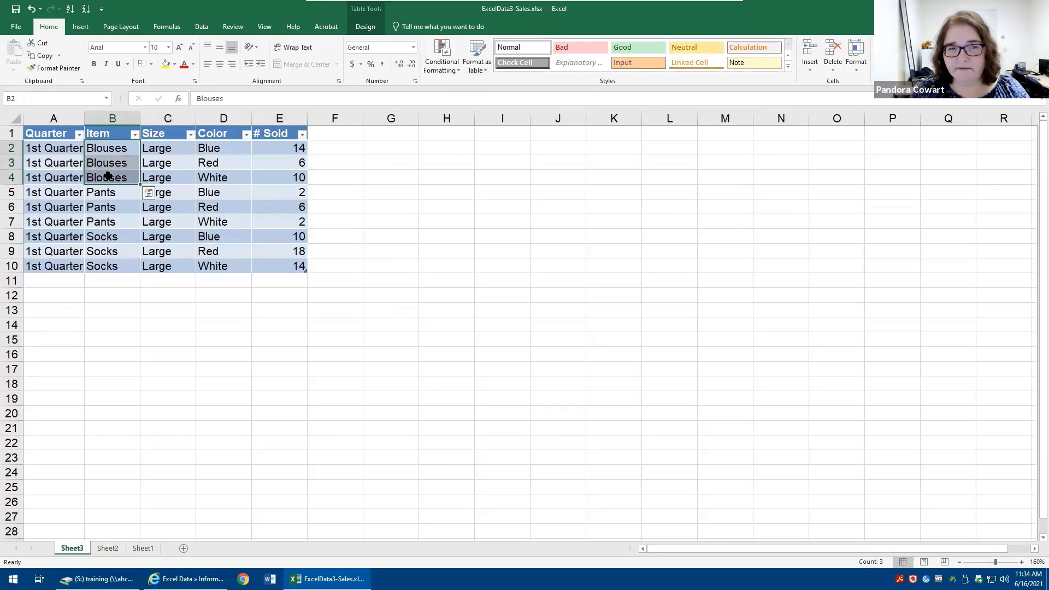
left_click(276, 145)
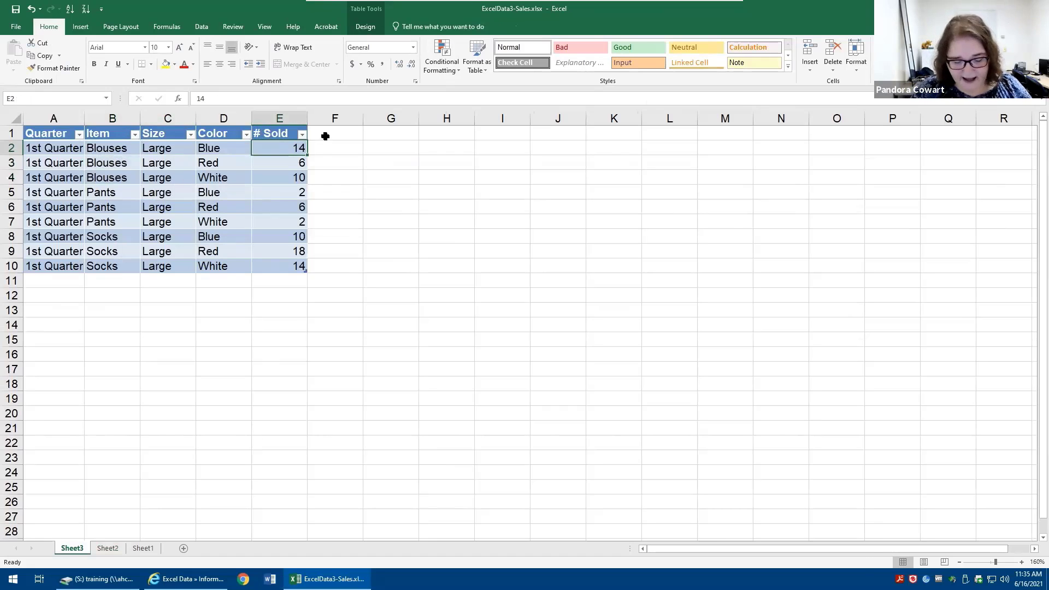
type("Anything")
key("Return")
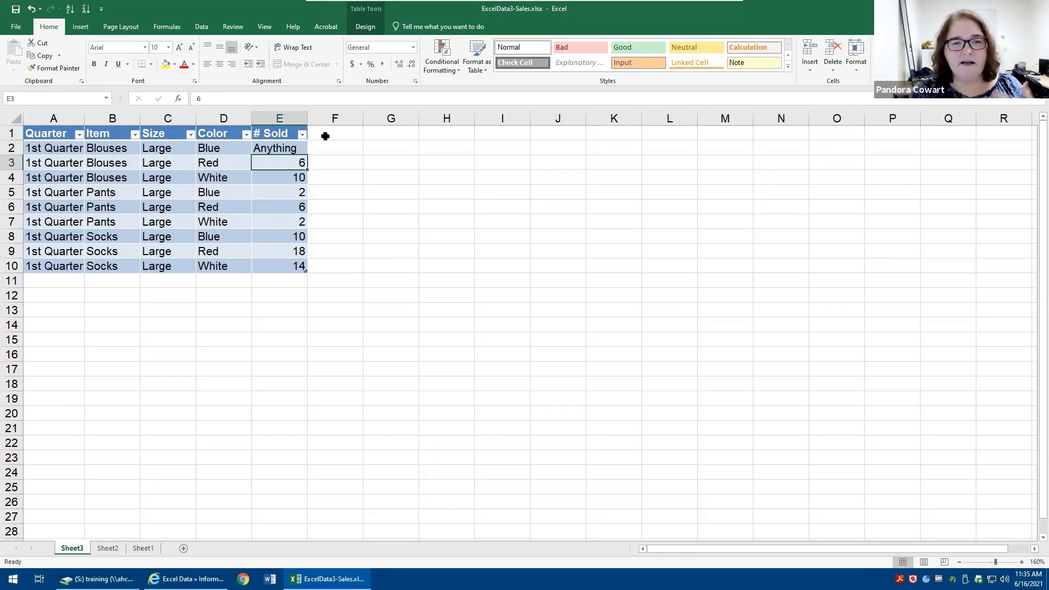
Step: Delete the Sheet3 detail sheet permanently from the workbook
left_click(267, 148)
left_click_drag(278, 178, 286, 193)
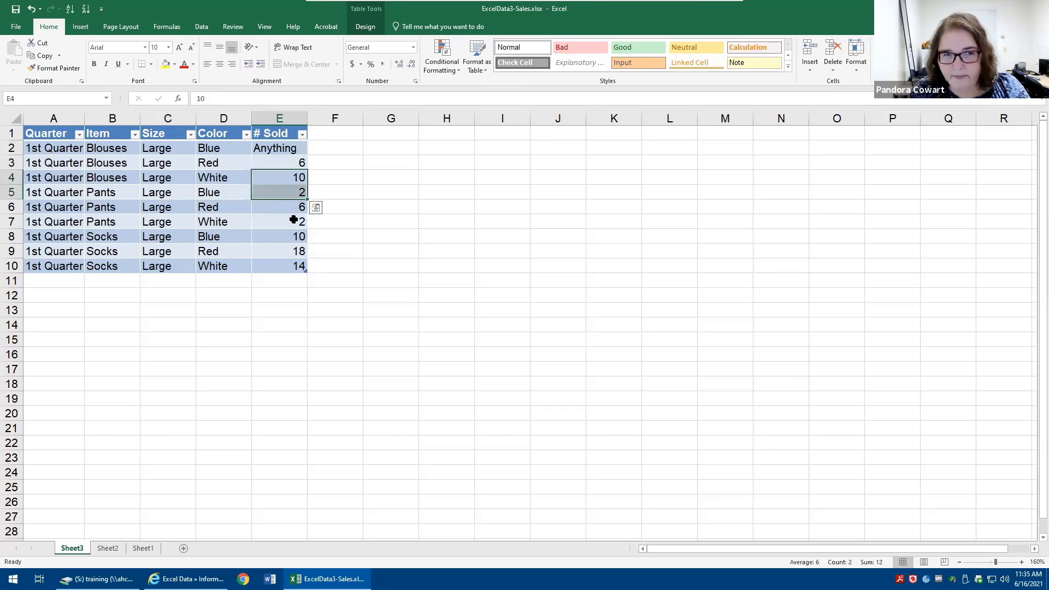
left_click(292, 219)
right_click(78, 548)
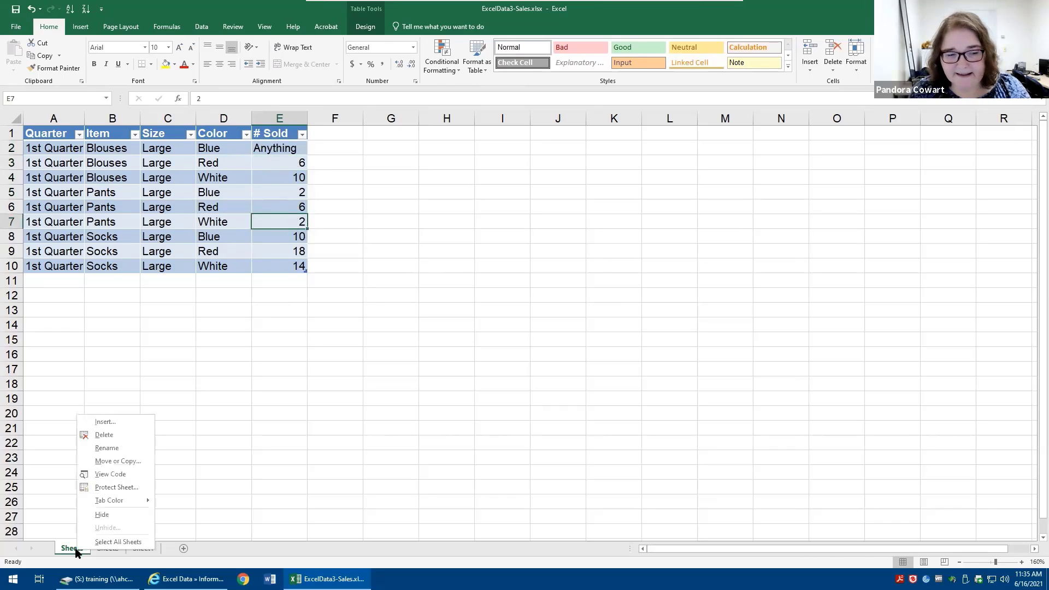
left_click(107, 435)
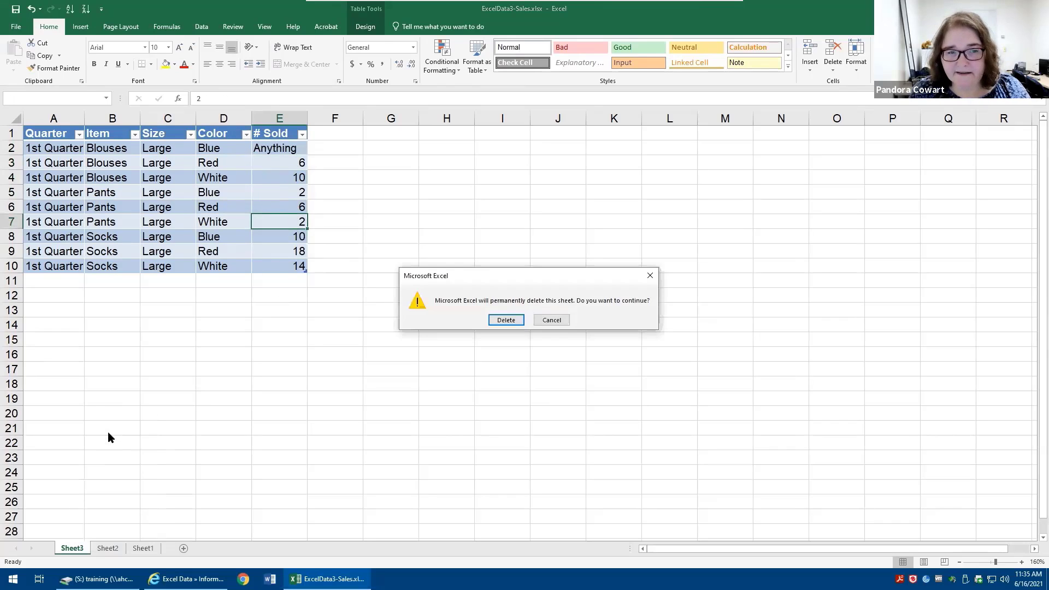
left_click(506, 319)
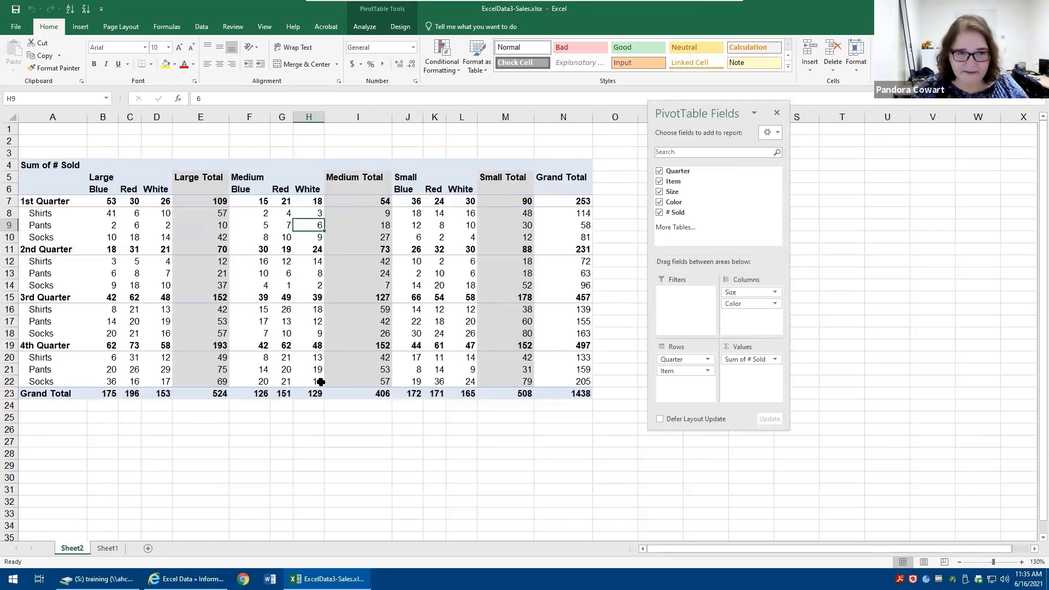
Step: Extract the records behind the refreshed 1st Quarter Large Total into a new sheet and check its Blouses entries
mouse_move(320, 382)
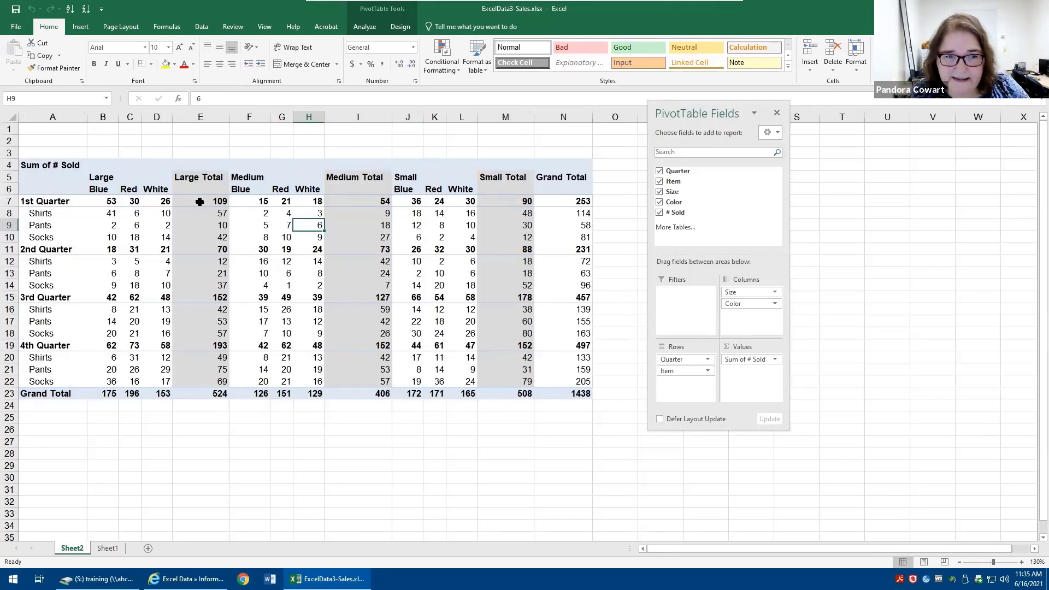
mouse_move(204, 203)
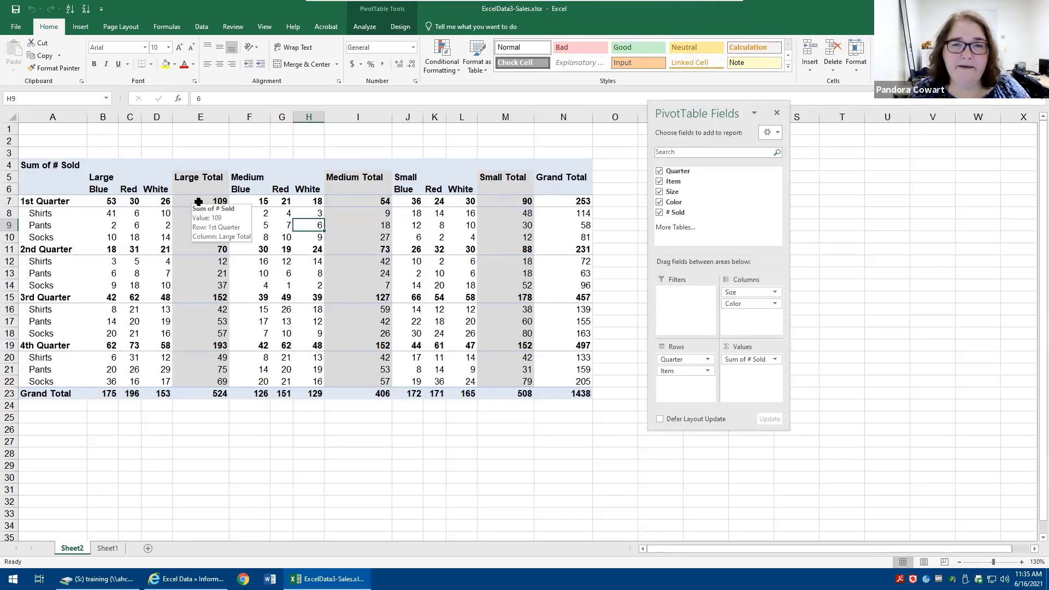
double_click(198, 202)
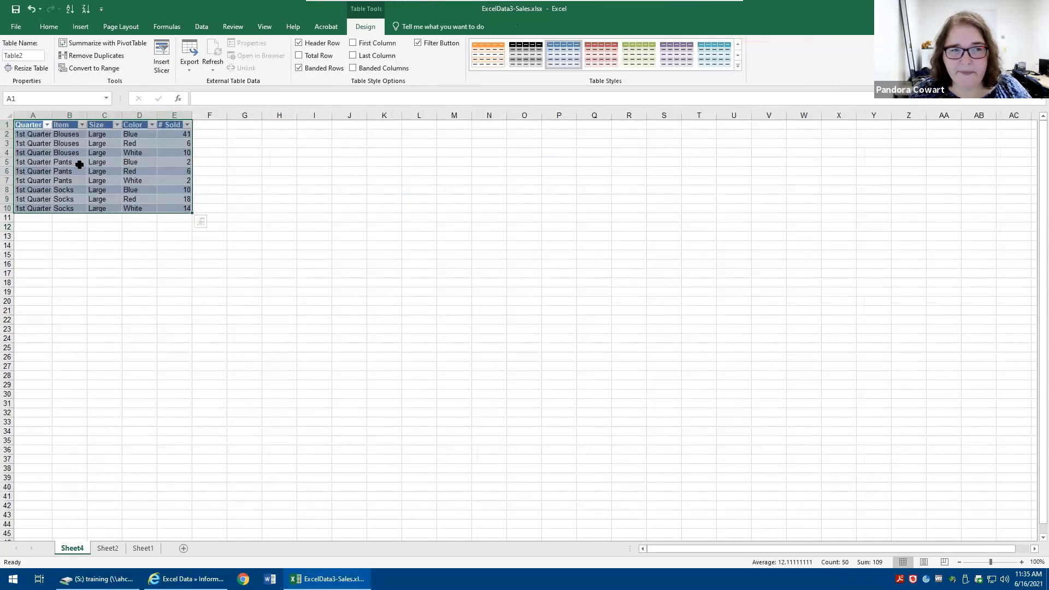
left_click_drag(69, 132, 68, 153)
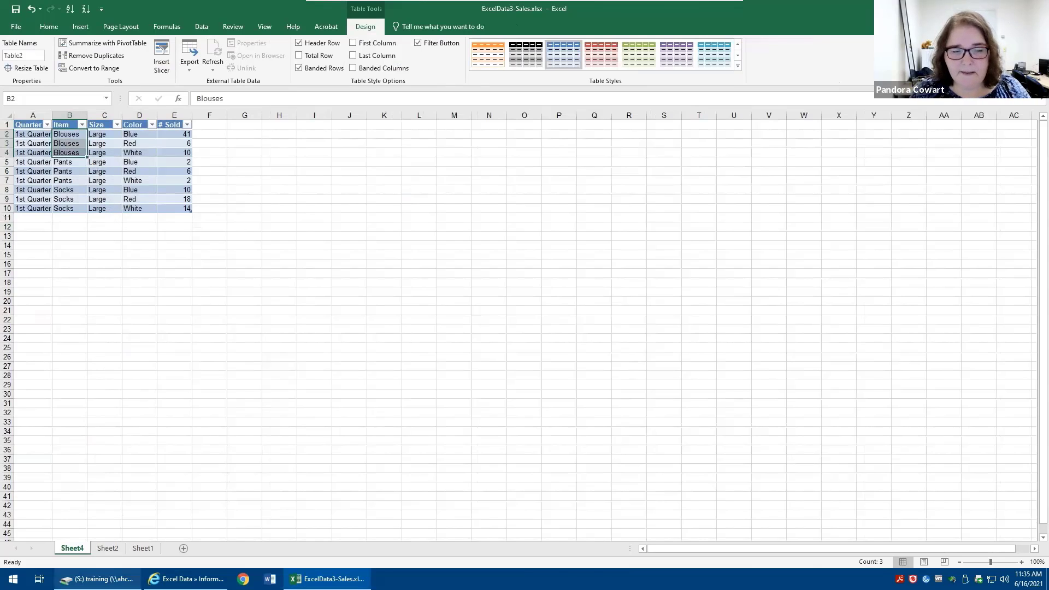
Step: Remove the Color and Item fields from the PivotTable on Sheet2
left_click(107, 548)
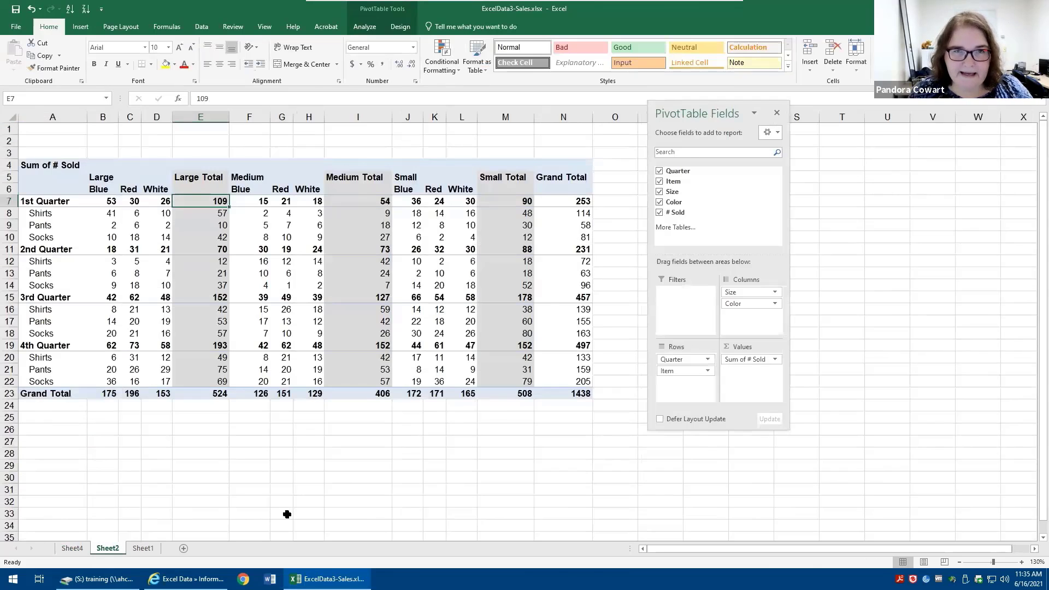
left_click(659, 202)
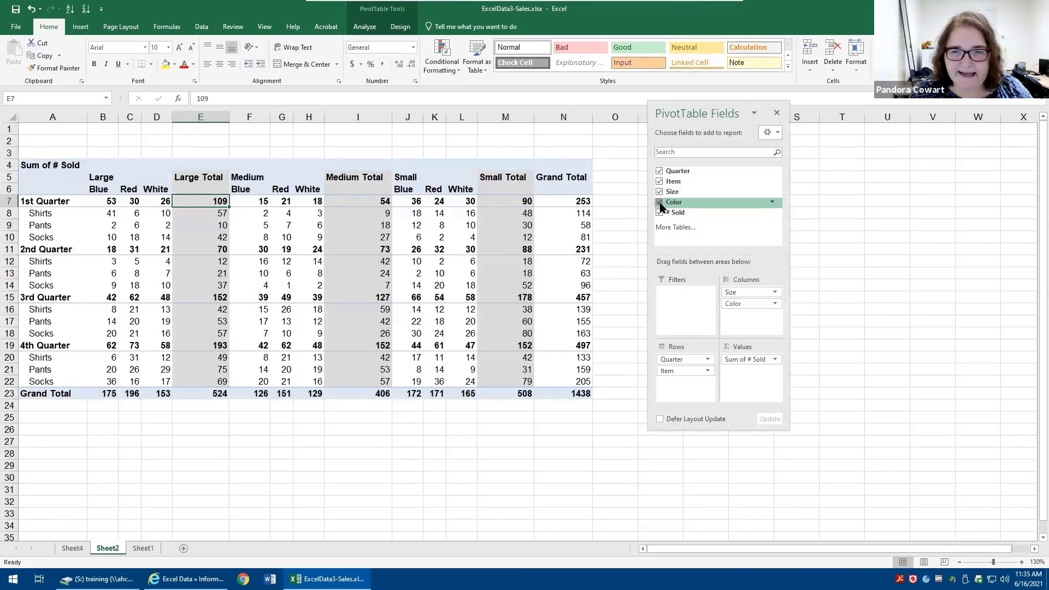
left_click(659, 181)
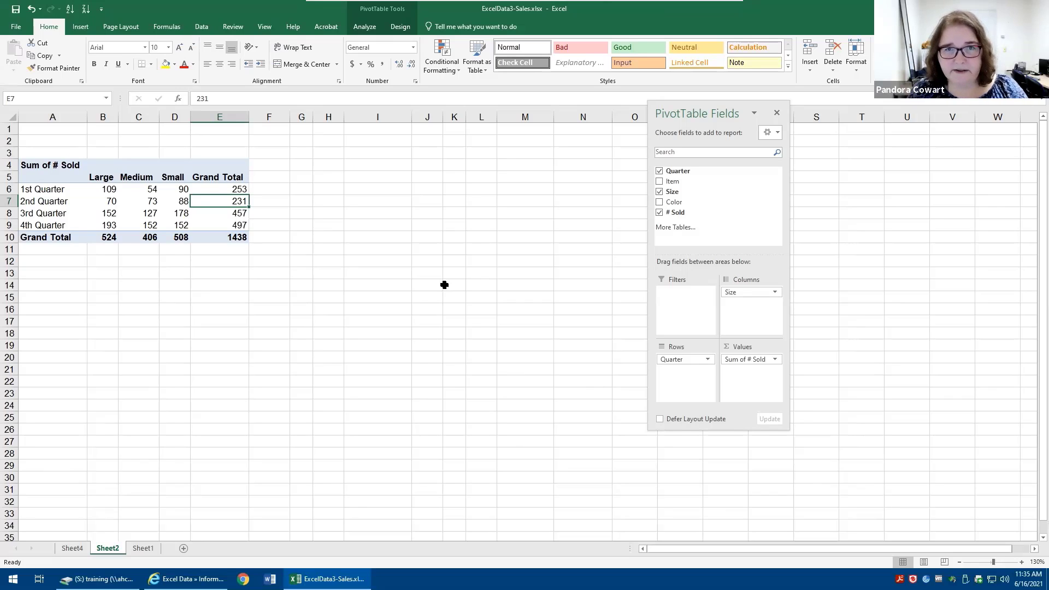
Step: Extract all source records behind the PivotTable's overall Grand Total into a new detail sheet and look through its rows
mouse_move(236, 237)
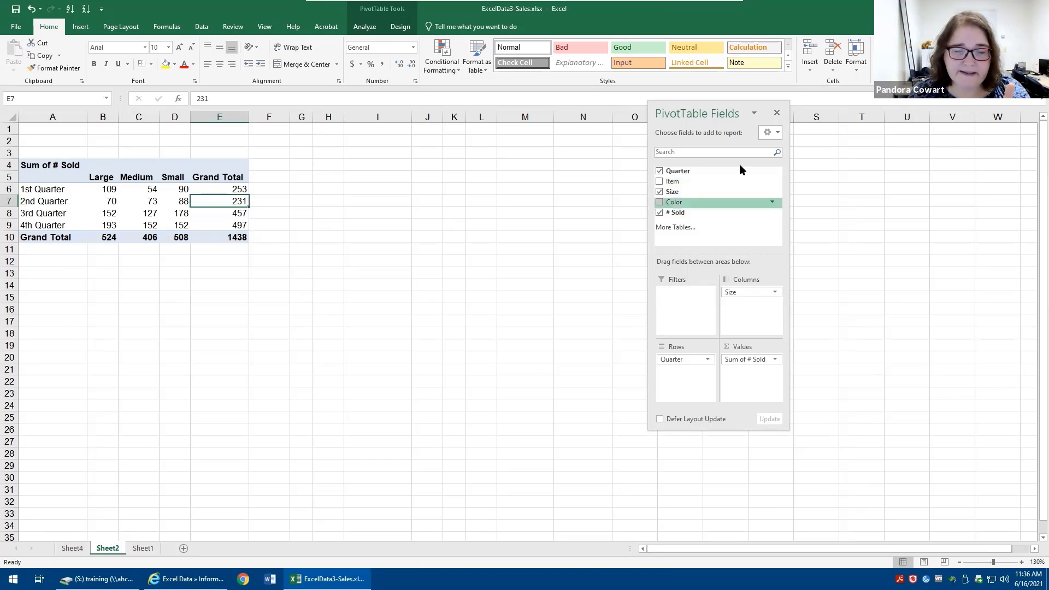
double_click(215, 240)
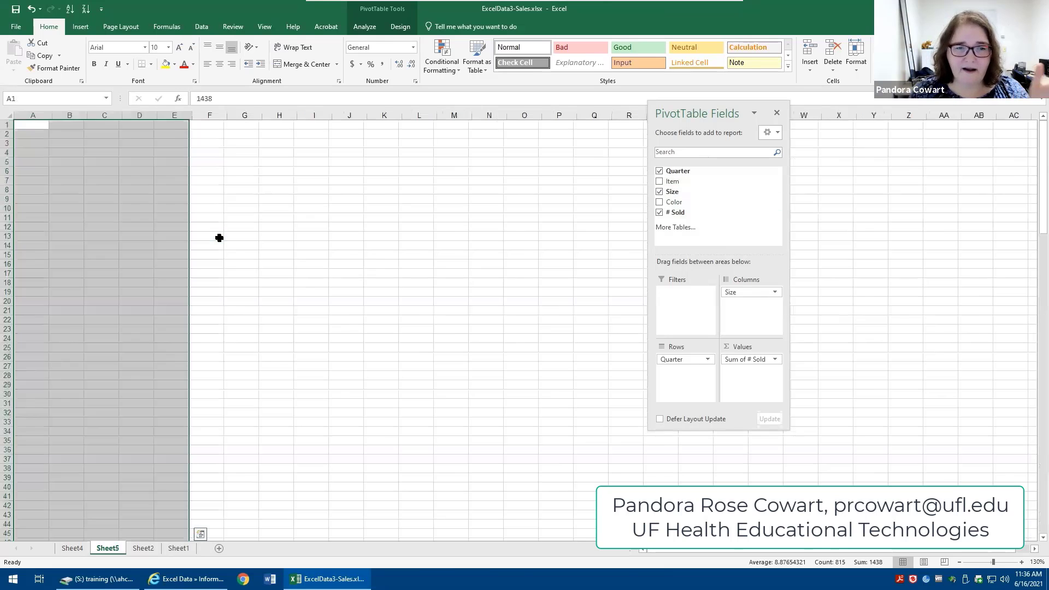
scroll(58, 341, "down", 16)
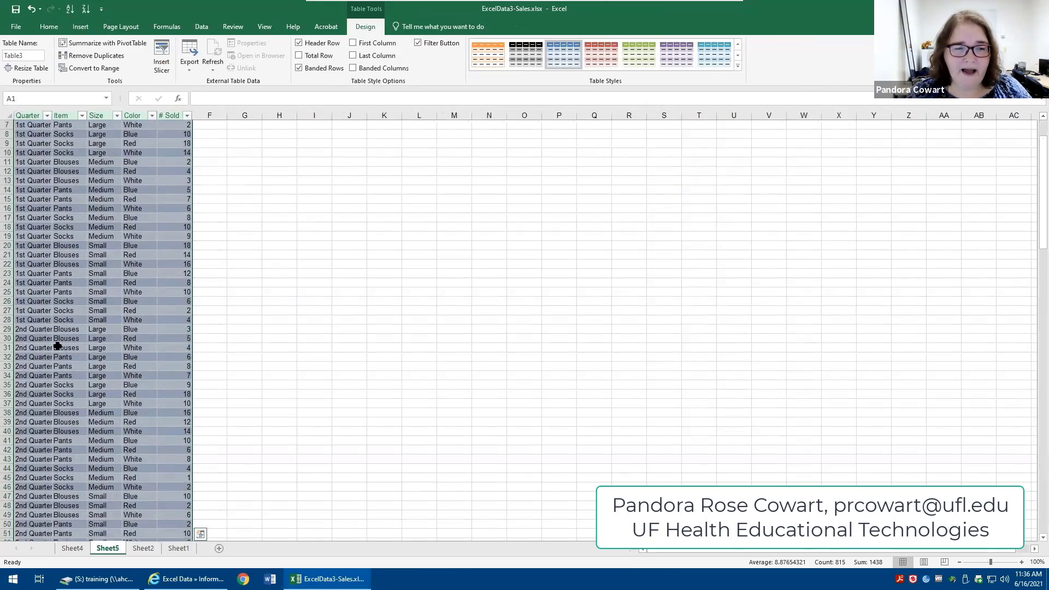
scroll(58, 341, "down", 7)
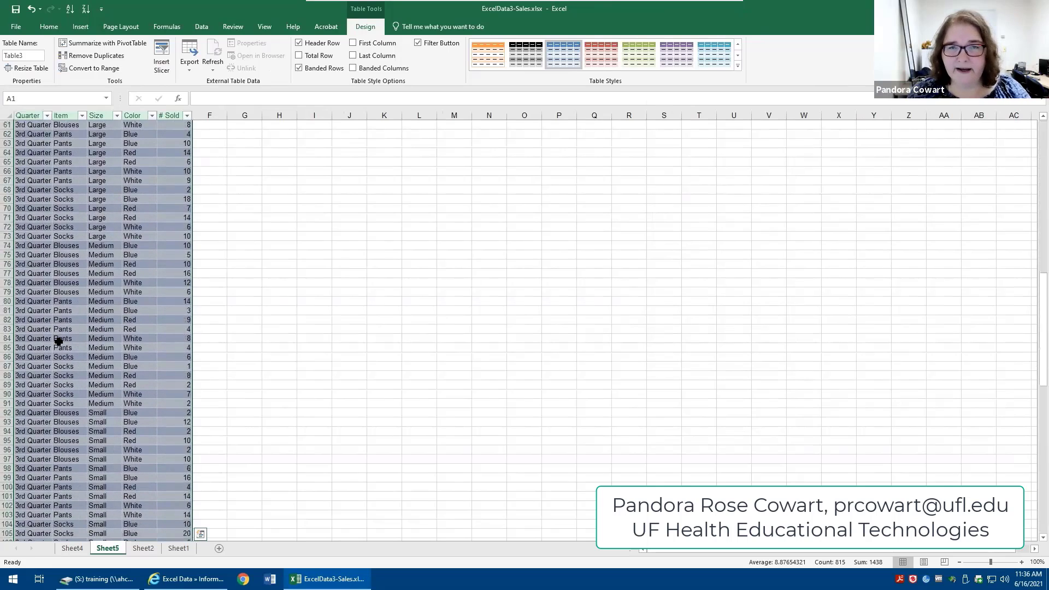
scroll(58, 340, "up", 20)
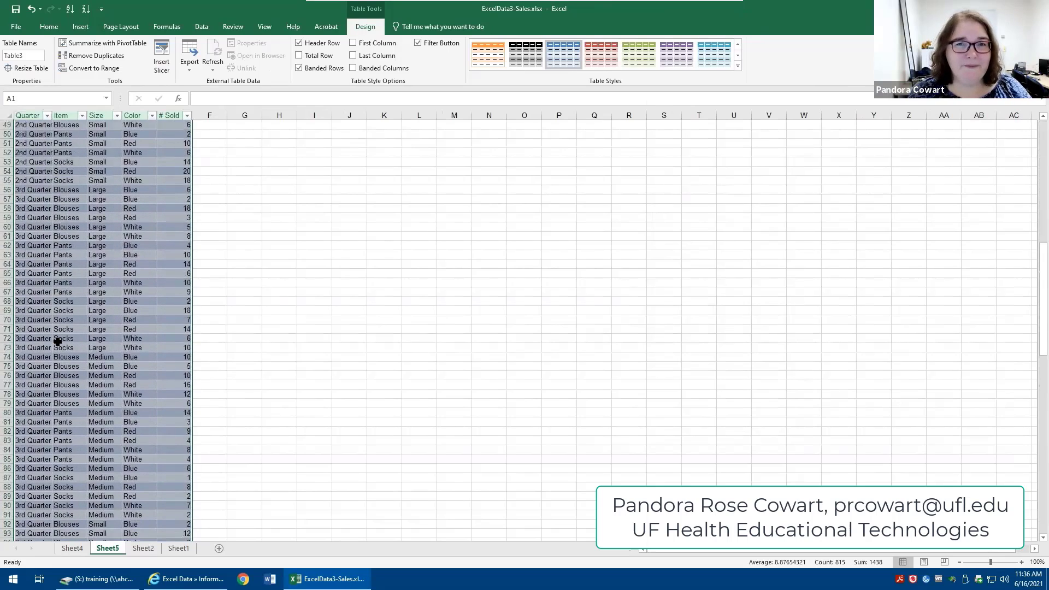